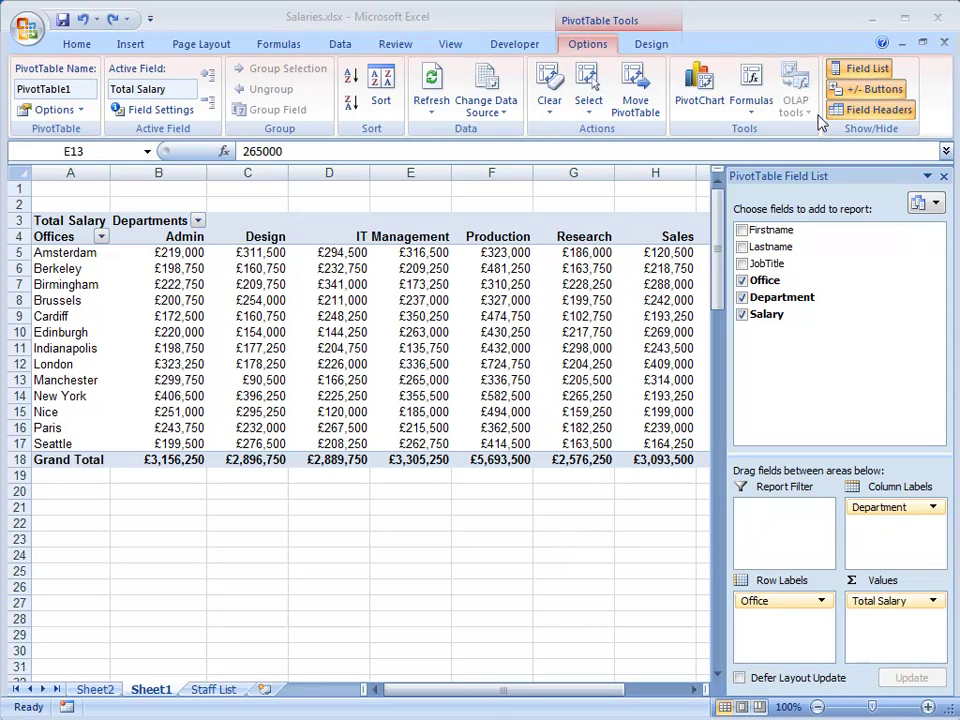
# - Hide the PivotTable field list and reorder the office rows to start with Birmingham, Cardiff, Edinburgh, London and Manchester
pyautogui.click(862, 74)
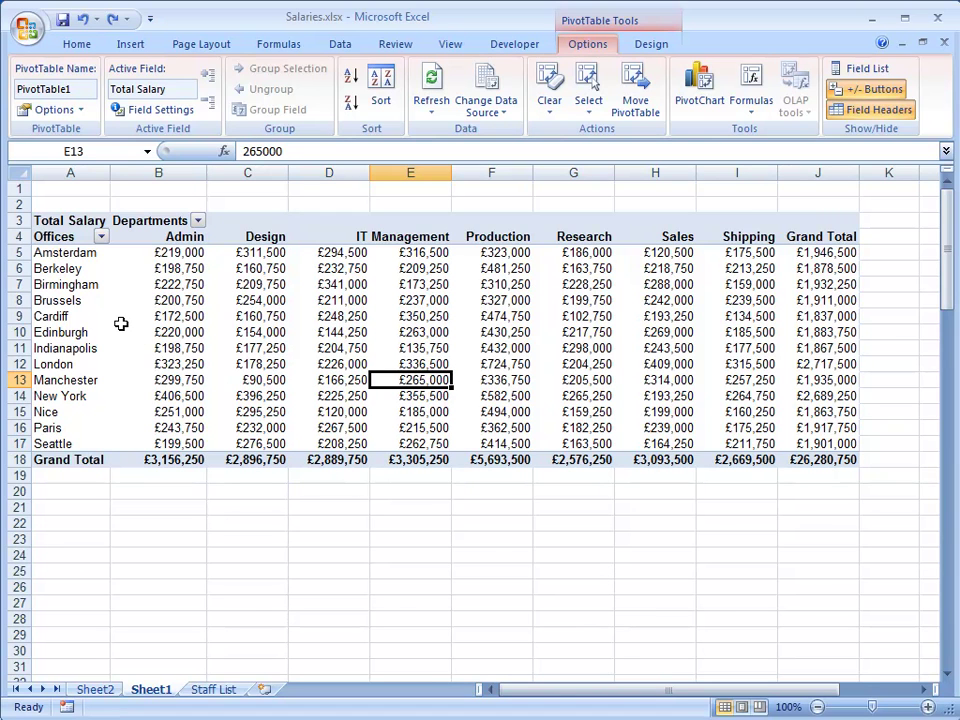
pyautogui.moveTo(118, 322)
pyautogui.click(33, 284)
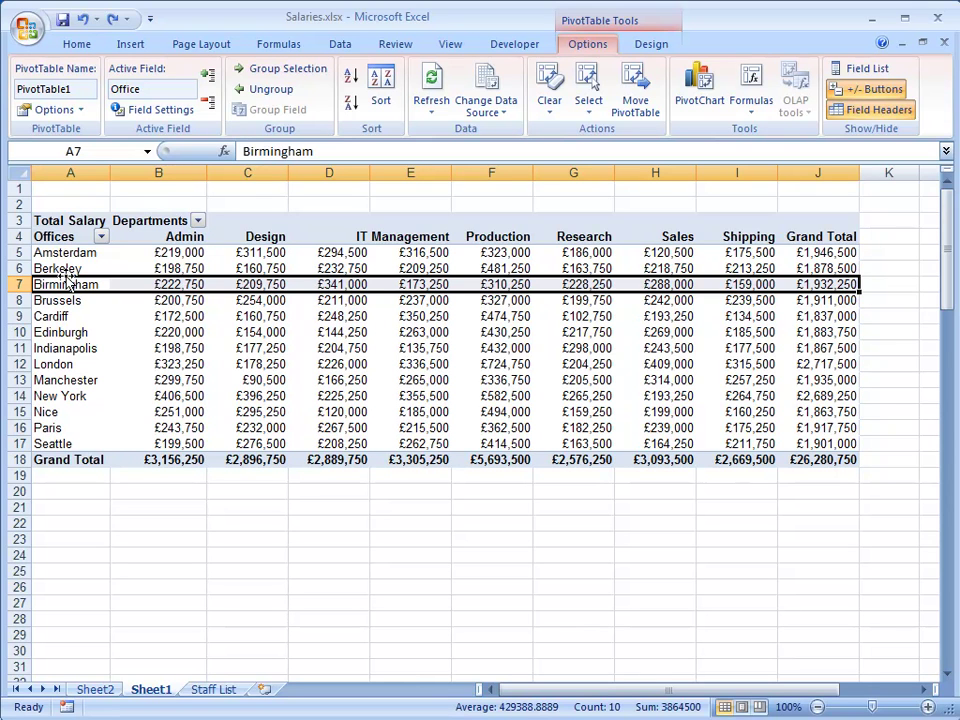
pyautogui.moveTo(68, 283); pyautogui.dragTo(66, 253)
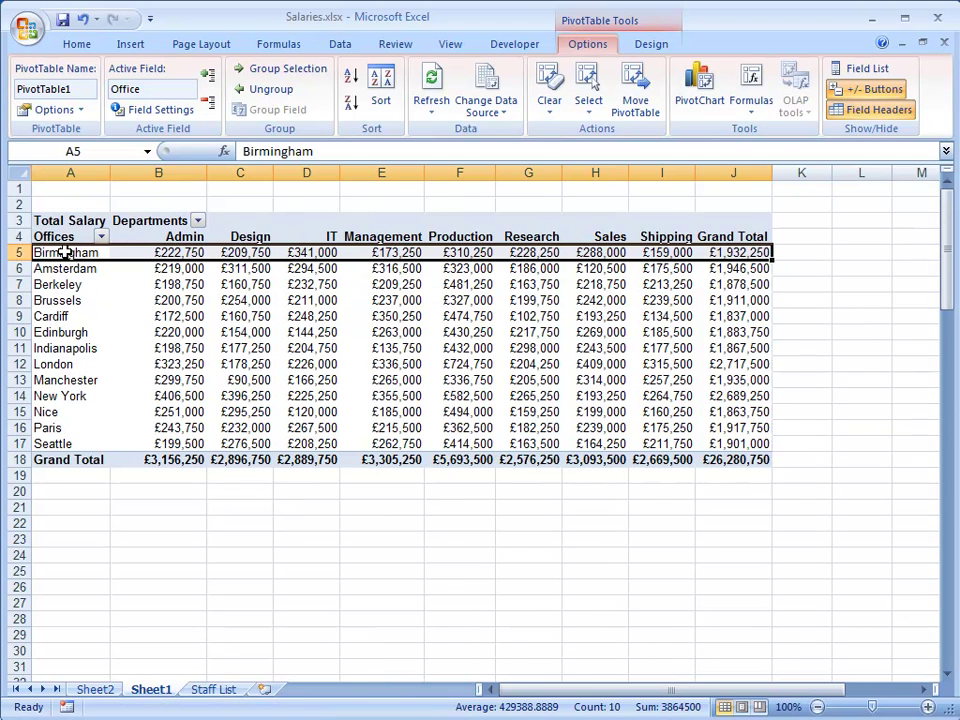
pyautogui.click(30, 316)
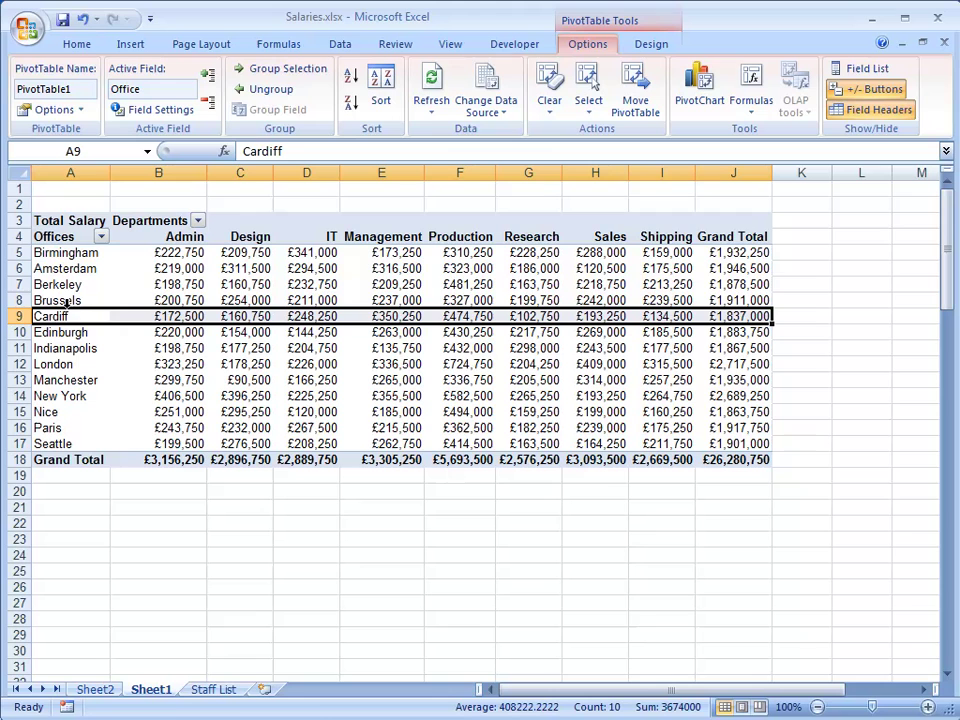
pyautogui.moveTo(70, 316); pyautogui.dragTo(74, 268)
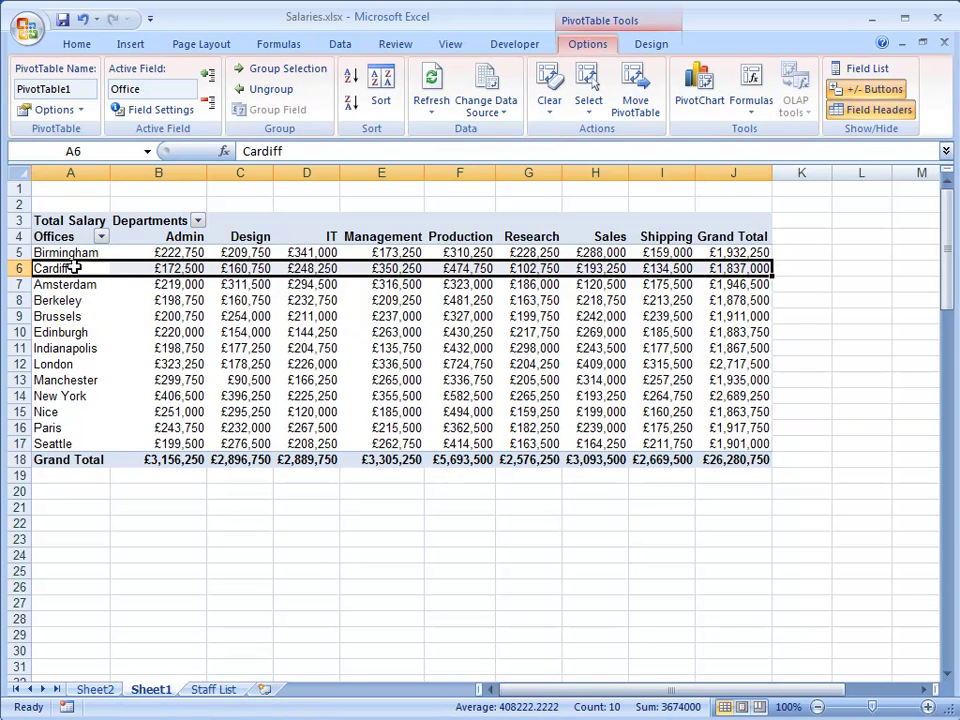
pyautogui.click(35, 332)
pyautogui.moveTo(35, 332); pyautogui.dragTo(74, 280)
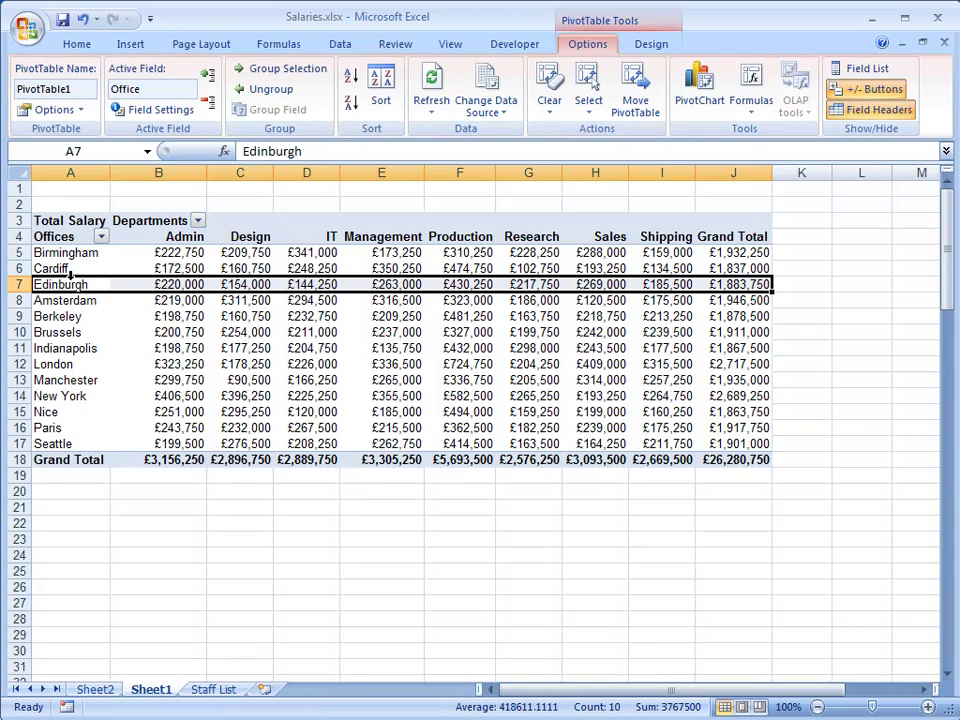
pyautogui.click(28, 364)
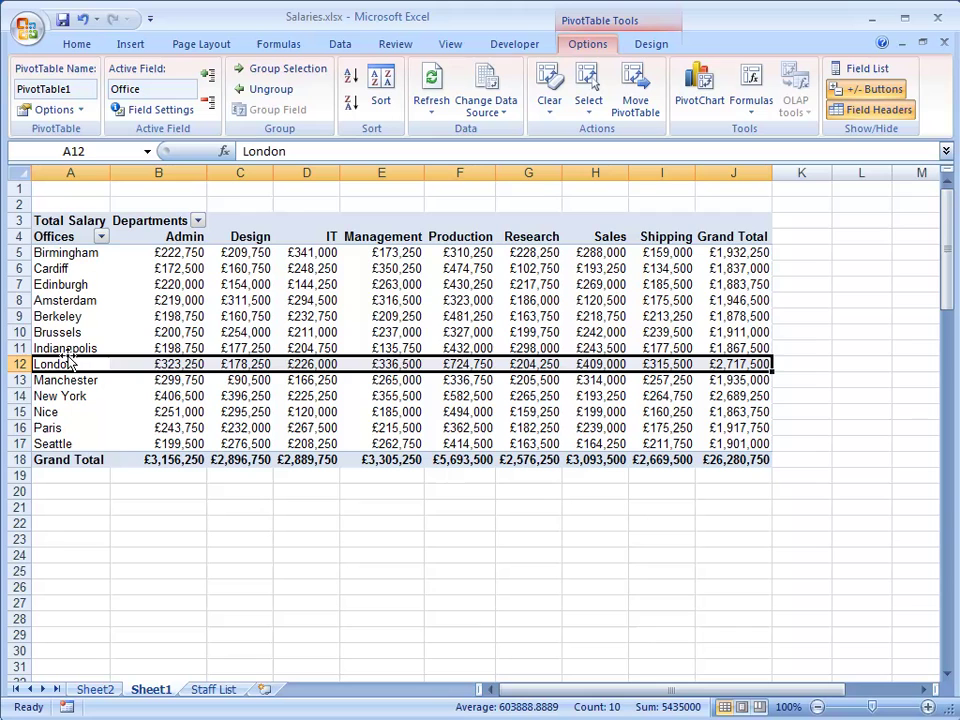
pyautogui.moveTo(45, 364); pyautogui.dragTo(70, 298)
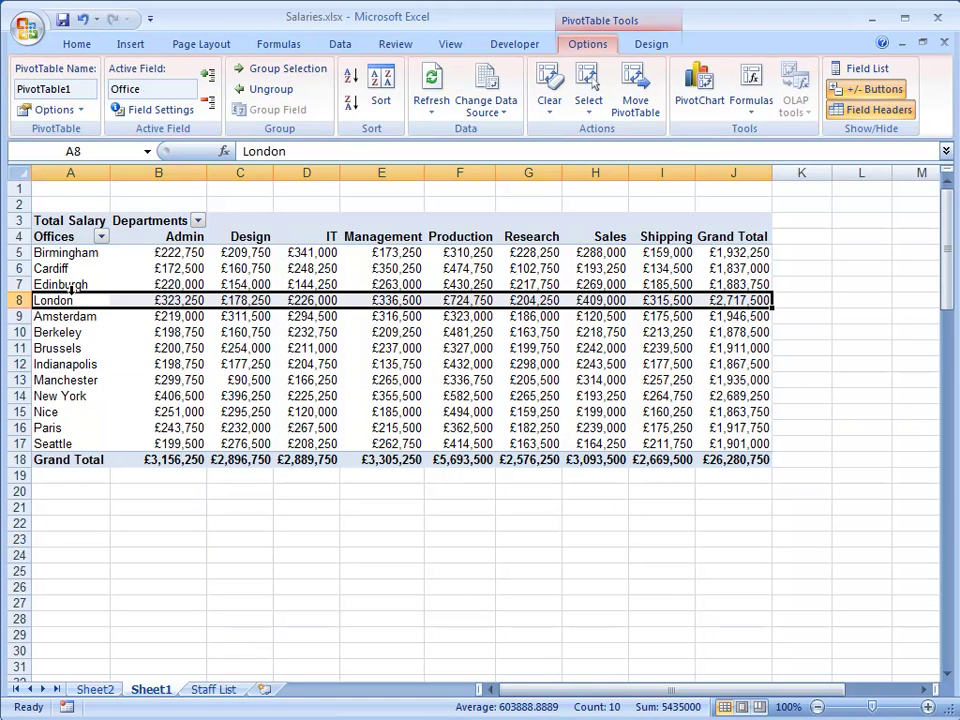
pyautogui.click(36, 380)
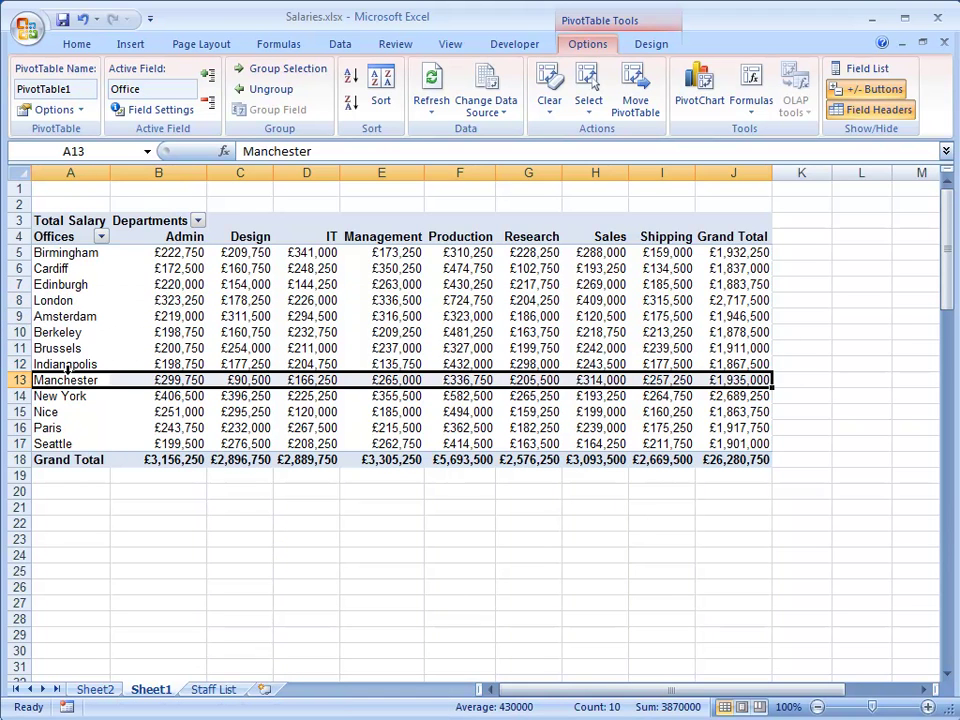
pyautogui.moveTo(66, 379); pyautogui.dragTo(80, 304)
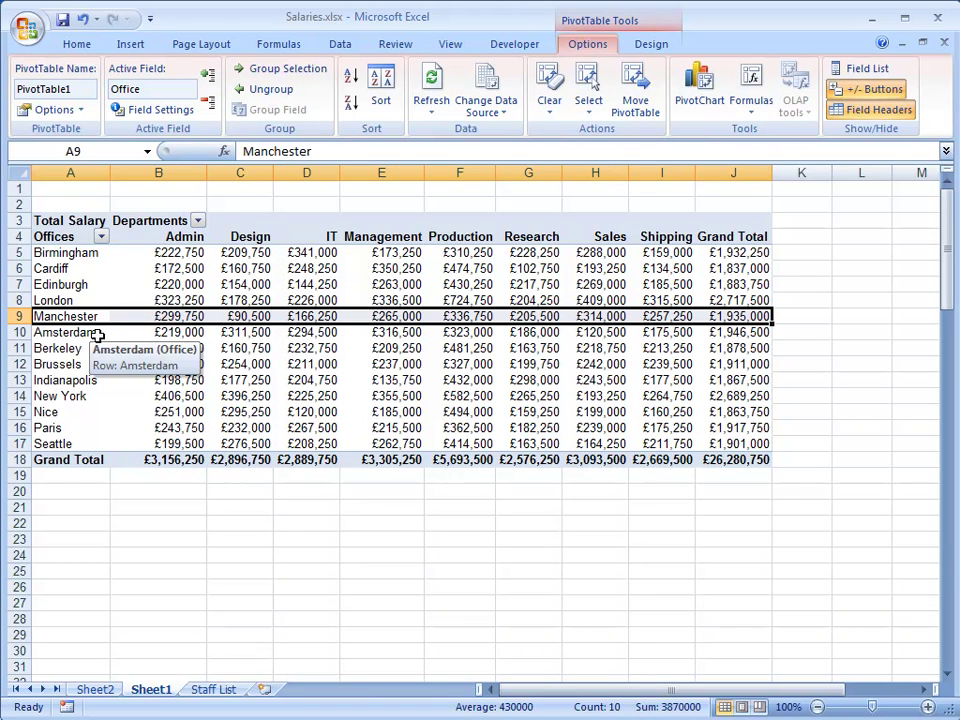
# - Move the Brussels, Nice and Paris rows so they follow Amsterdam in that order, ahead of Berkeley
pyautogui.click(31, 364)
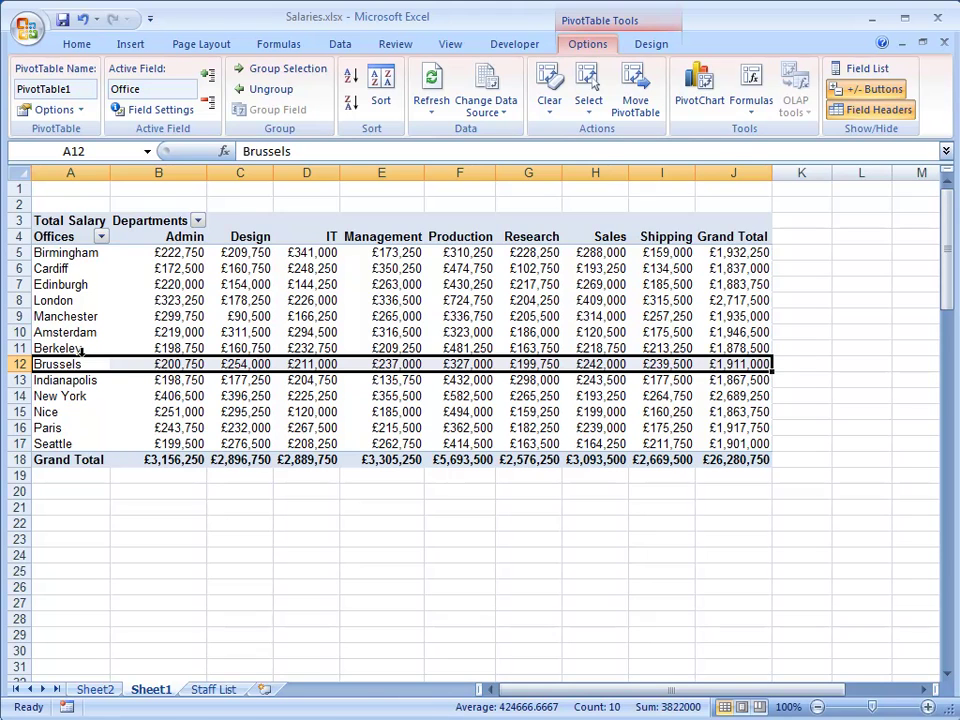
pyautogui.moveTo(80, 357)
pyautogui.mouseDown()
pyautogui.moveTo(92, 363)
pyautogui.moveTo(82, 348)
pyautogui.mouseUp()
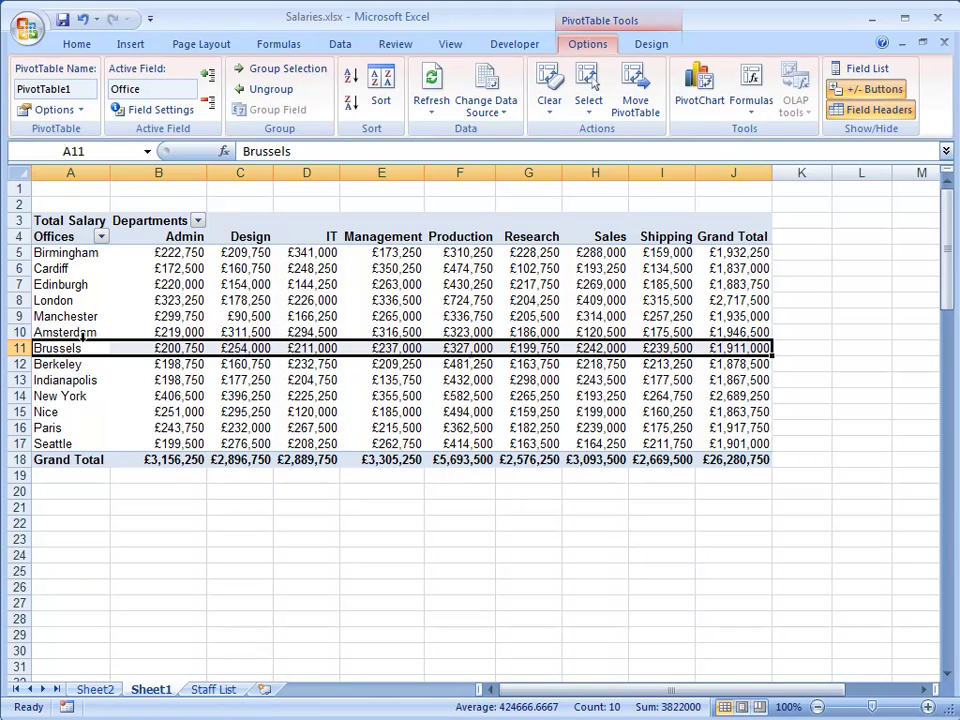
pyautogui.click(30, 411)
pyautogui.moveTo(64, 409); pyautogui.dragTo(90, 366)
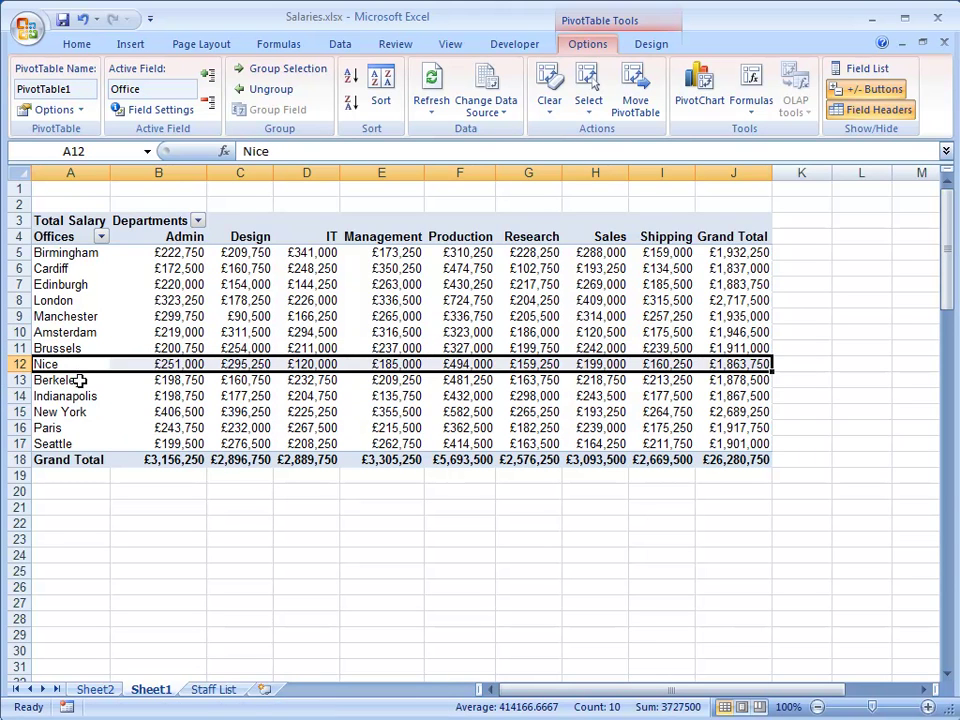
pyautogui.click(33, 427)
pyautogui.click(86, 413)
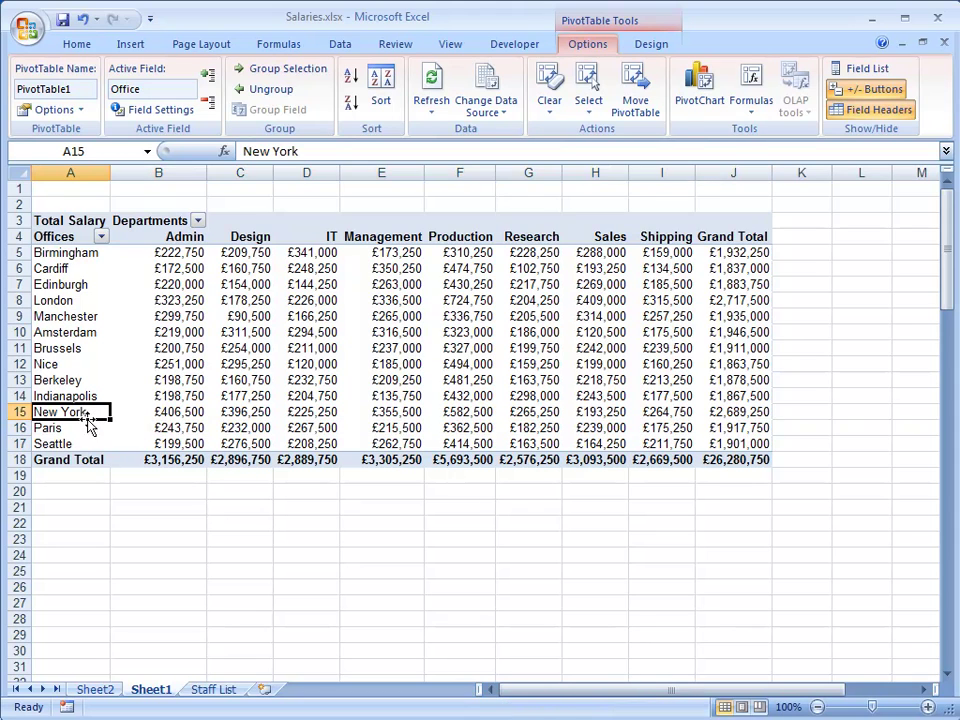
pyautogui.click(30, 428)
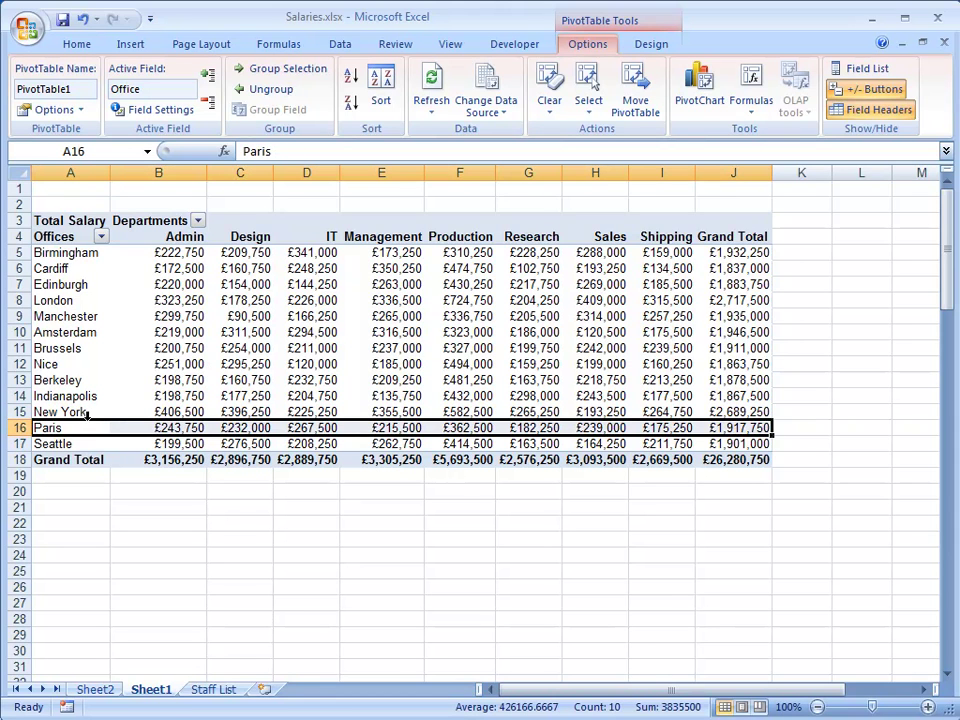
pyautogui.moveTo(88, 426); pyautogui.dragTo(92, 380)
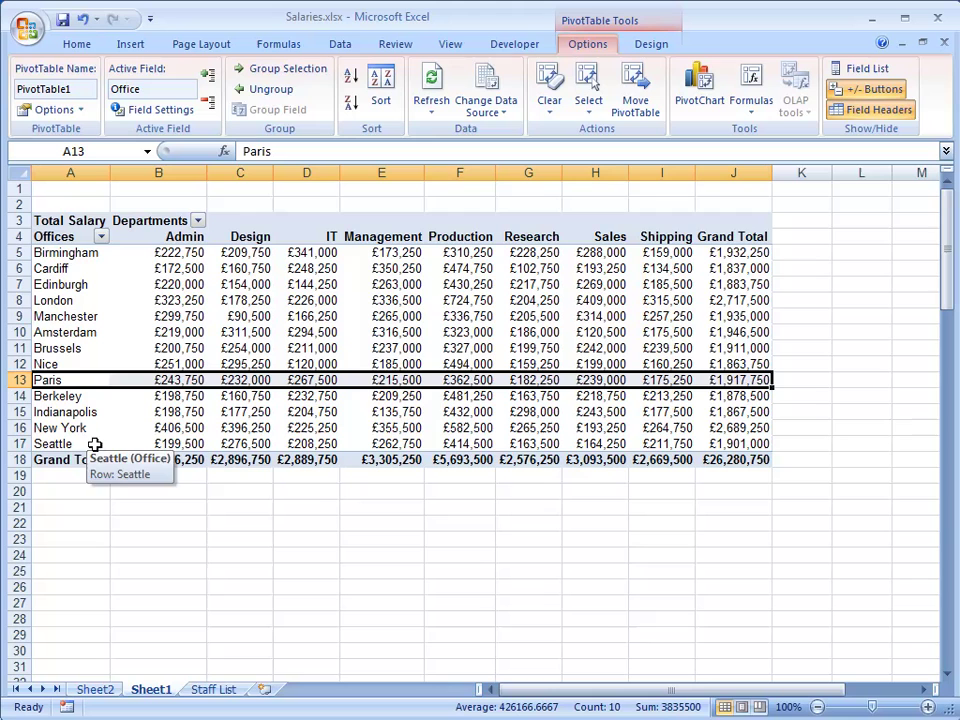
# - Group the offices from Birmingham through Manchester and name the group UK
pyautogui.click(70, 252)
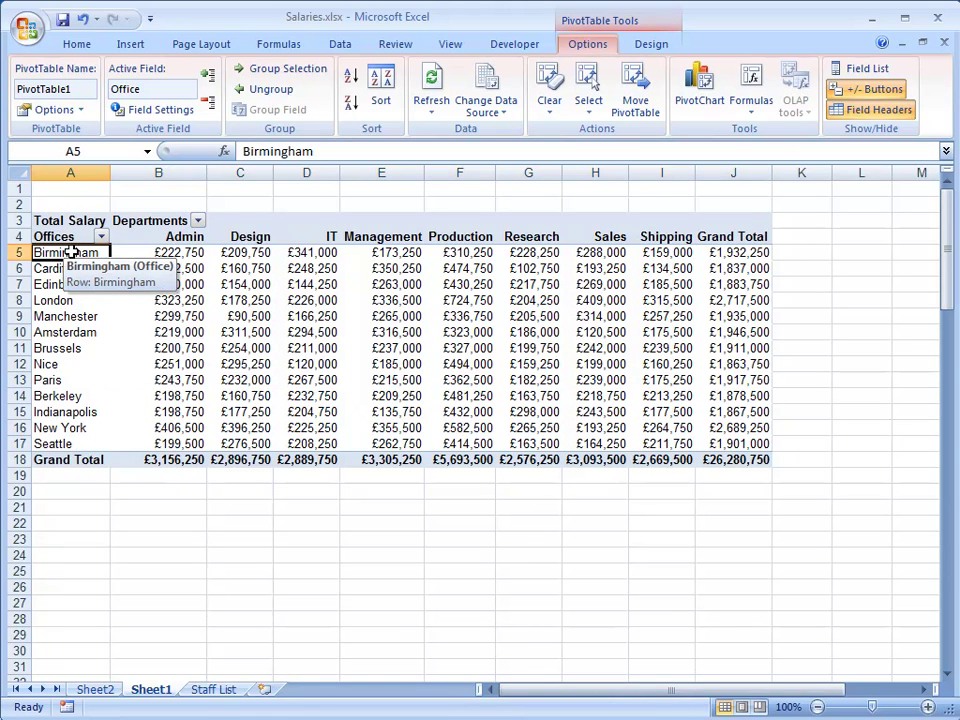
pyautogui.moveTo(70, 252); pyautogui.dragTo(62, 309)
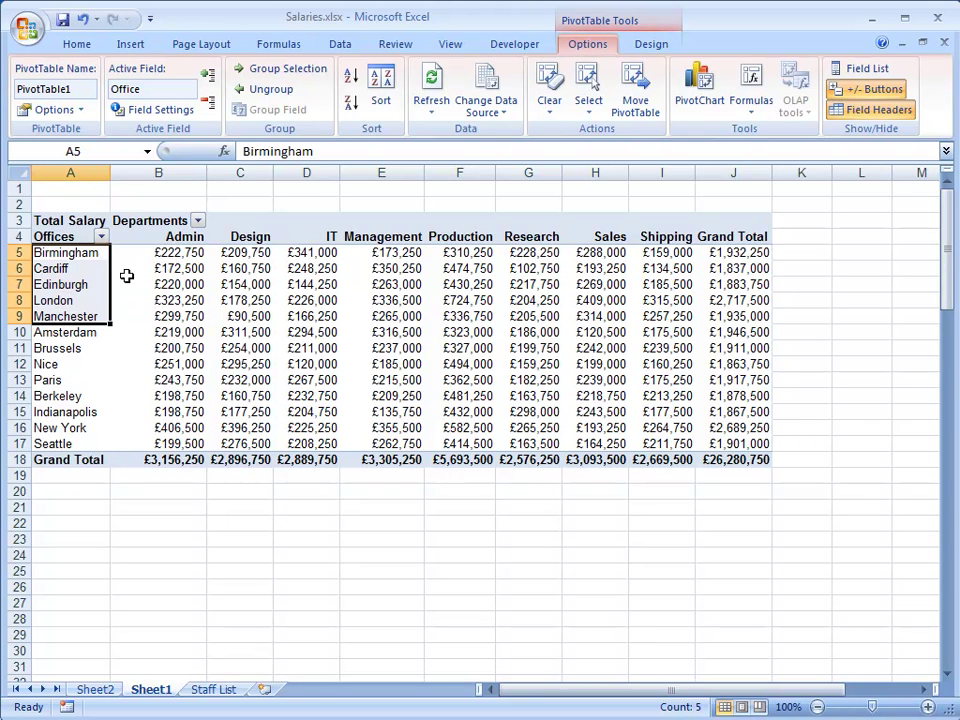
pyautogui.click(288, 69)
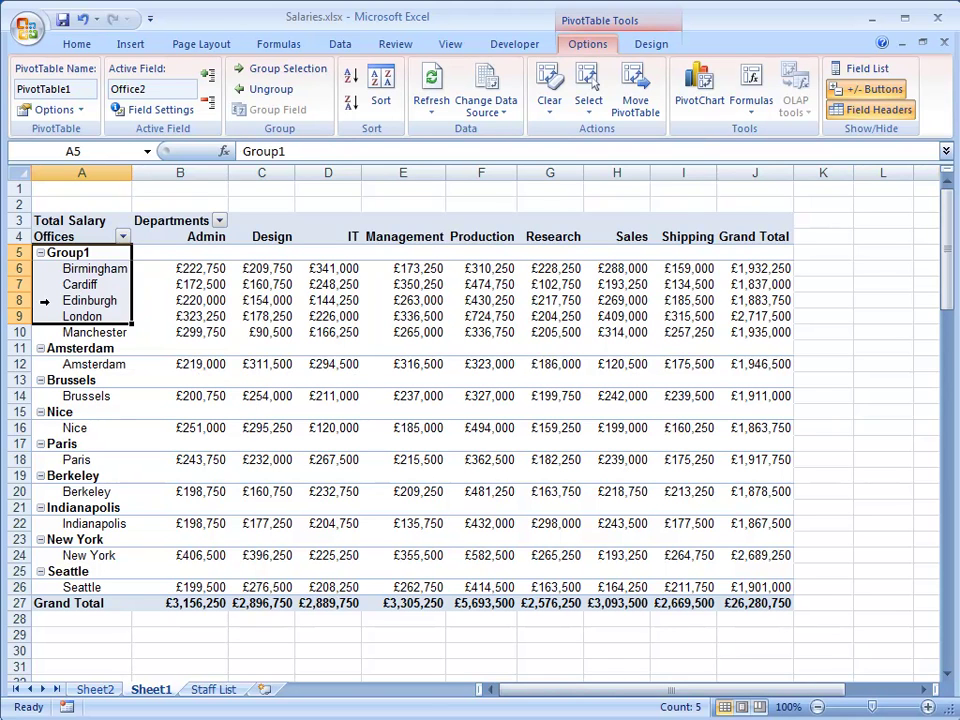
pyautogui.click(96, 252)
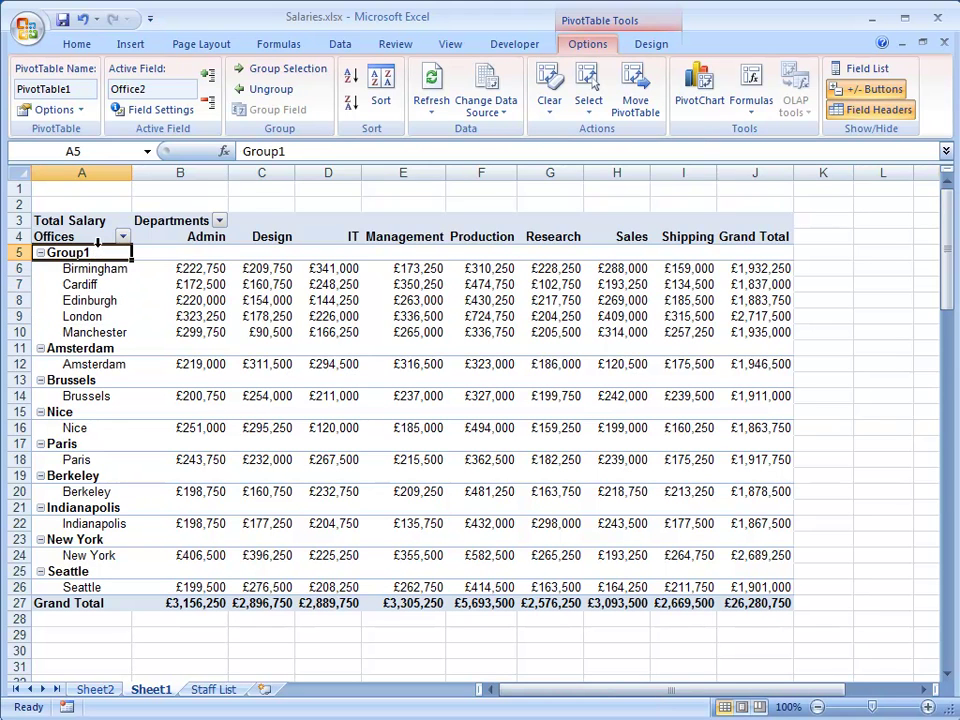
pyautogui.write('UK')
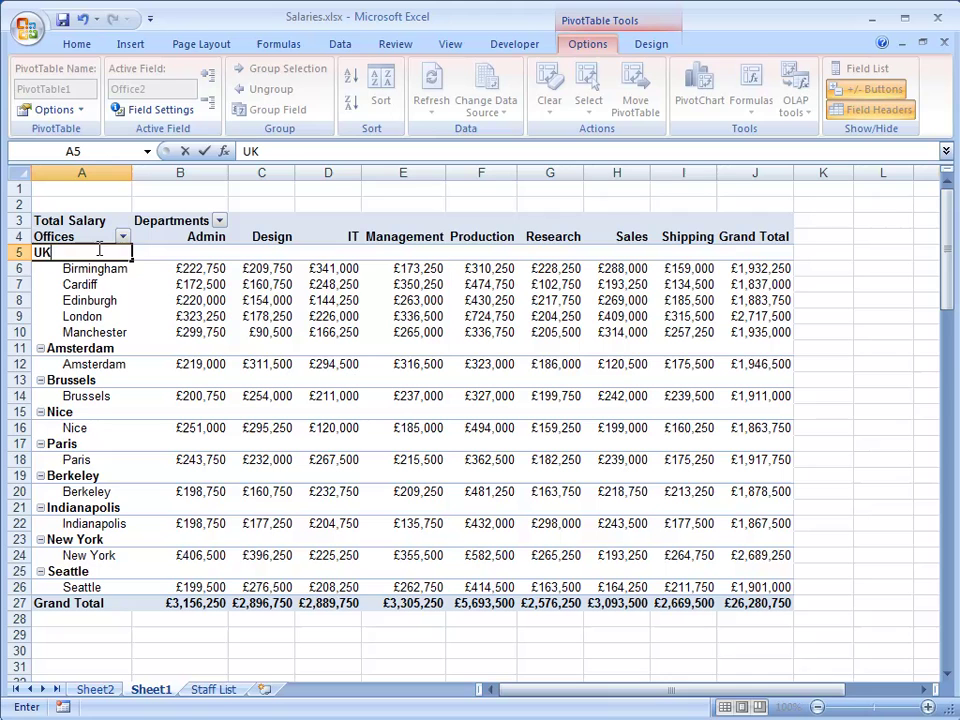
pyautogui.press('Return')
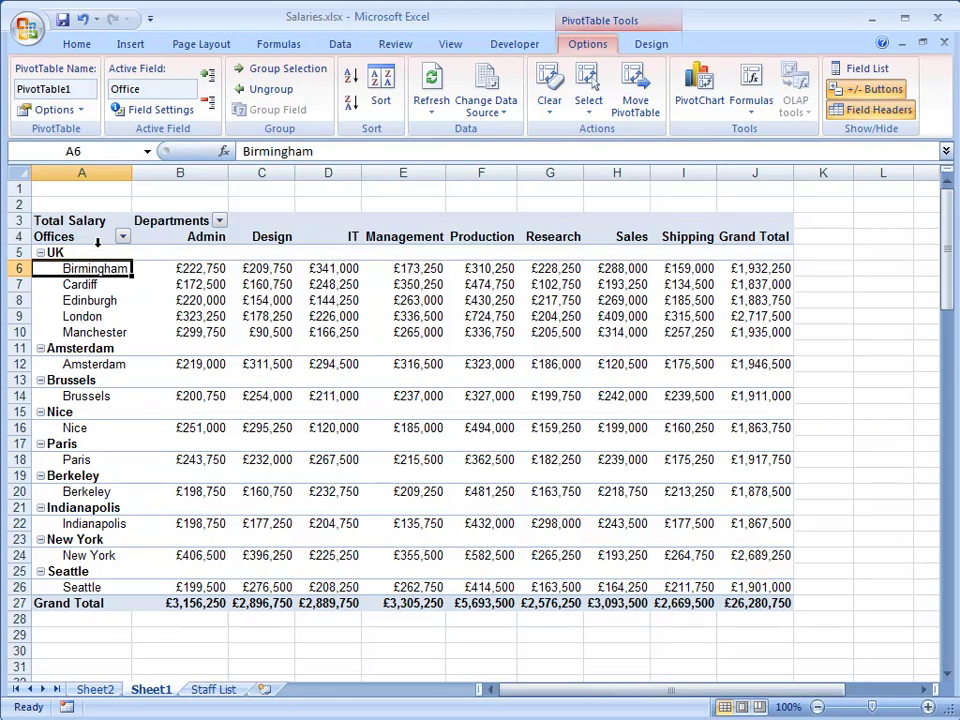
# - Group the Amsterdam, Brussels, Nice and Paris offices and name the group Europe
pyautogui.click(84, 350)
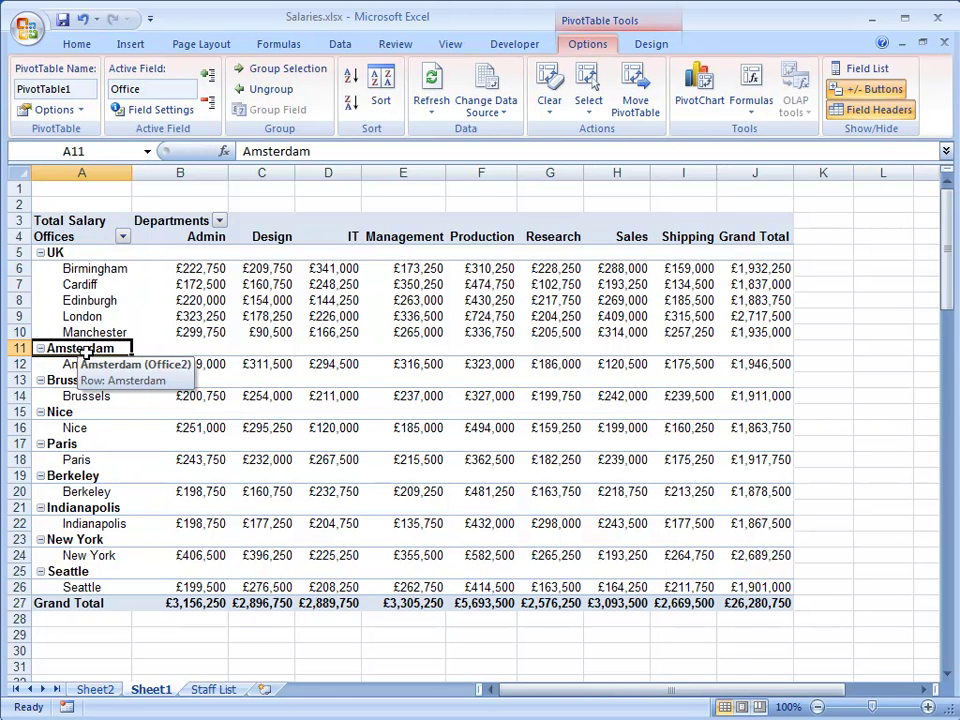
pyautogui.moveTo(84, 352); pyautogui.dragTo(89, 452)
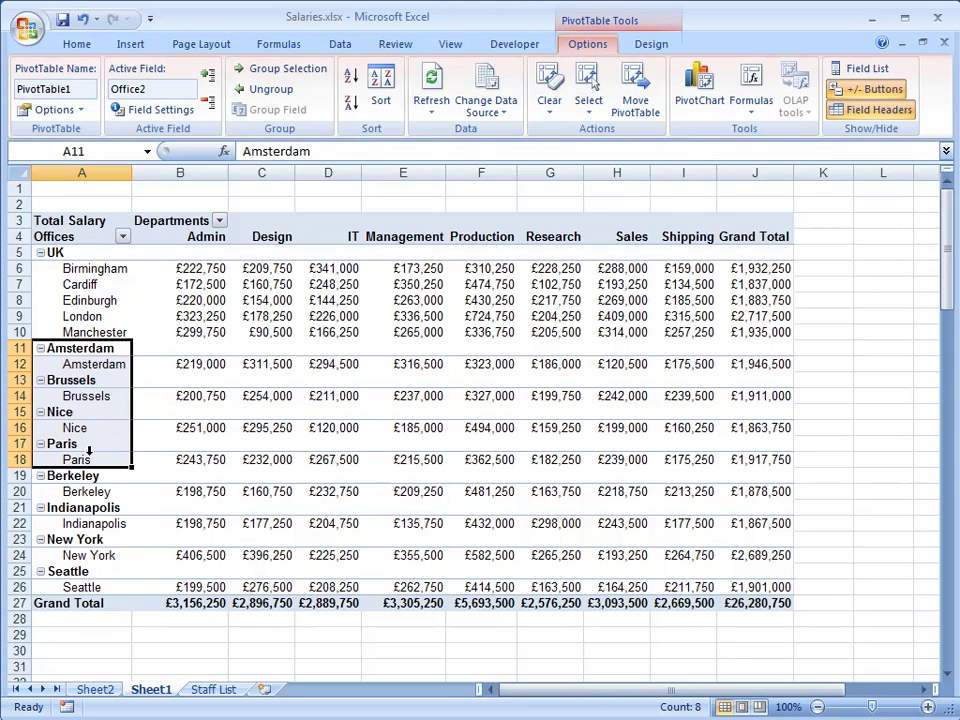
pyautogui.click(305, 79)
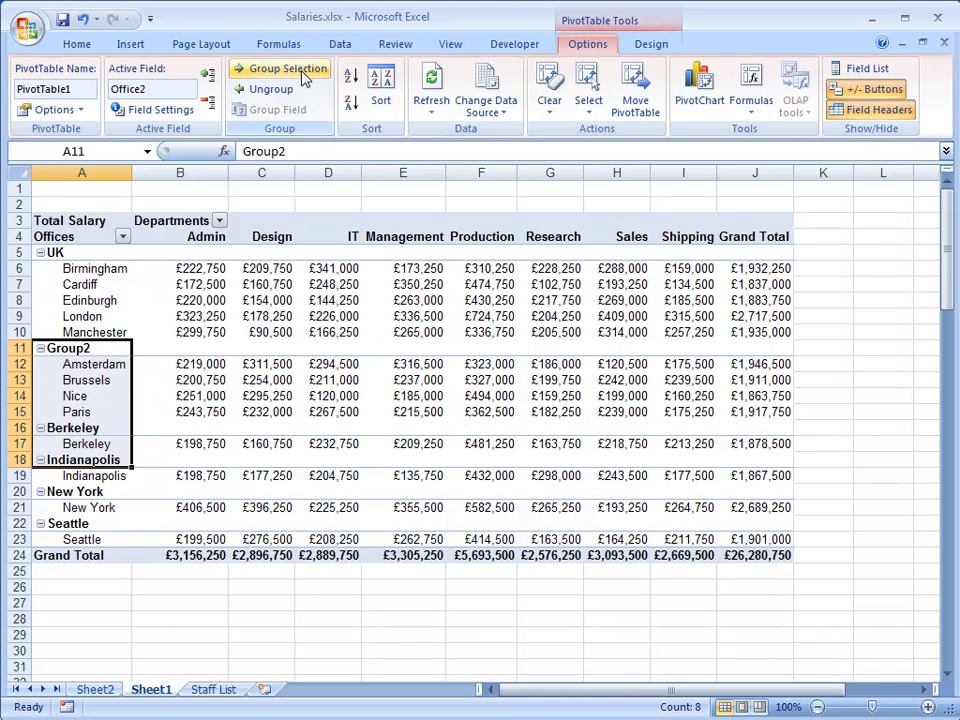
pyautogui.click(88, 350)
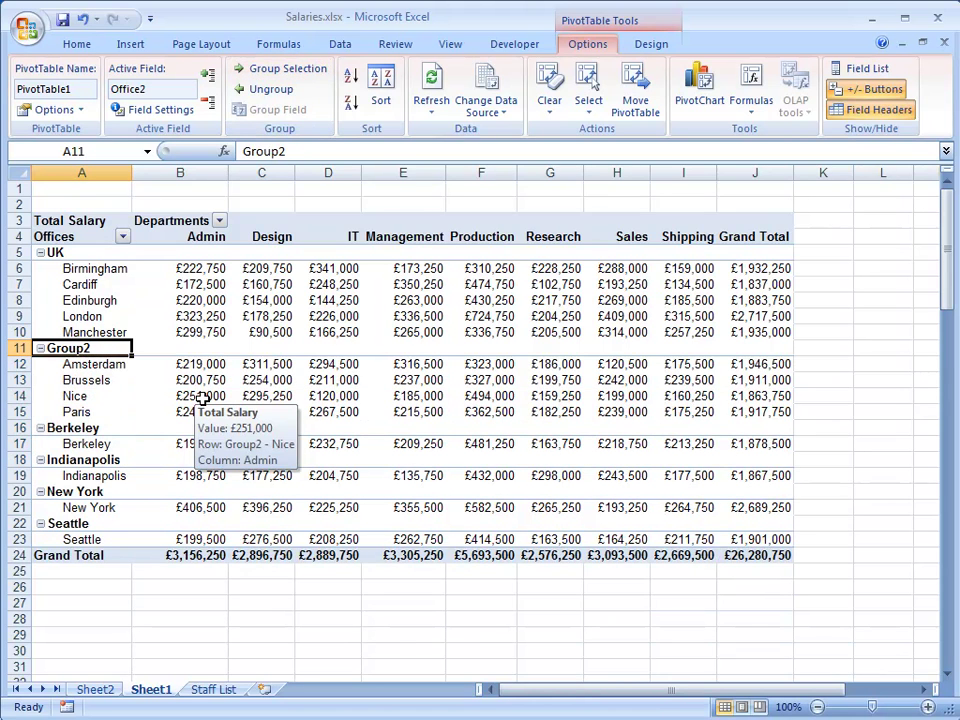
pyautogui.write('Eur')
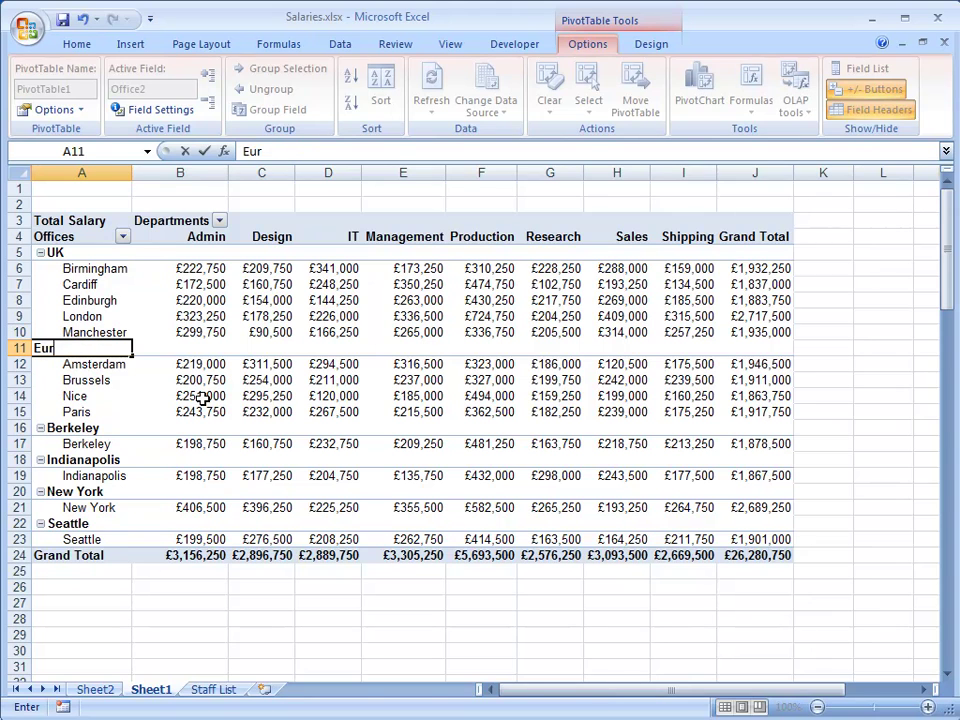
pyautogui.write('ope')
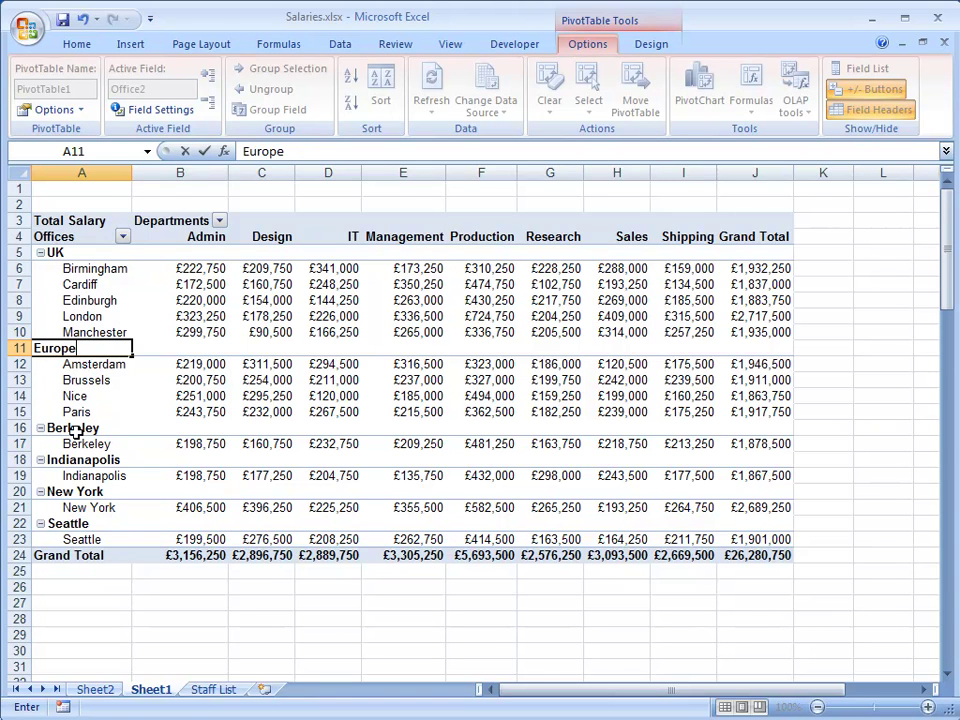
# - Group the Berkeley, Indianapolis, New York and Seattle offices and name the group USA
pyautogui.moveTo(75, 433); pyautogui.dragTo(78, 532)
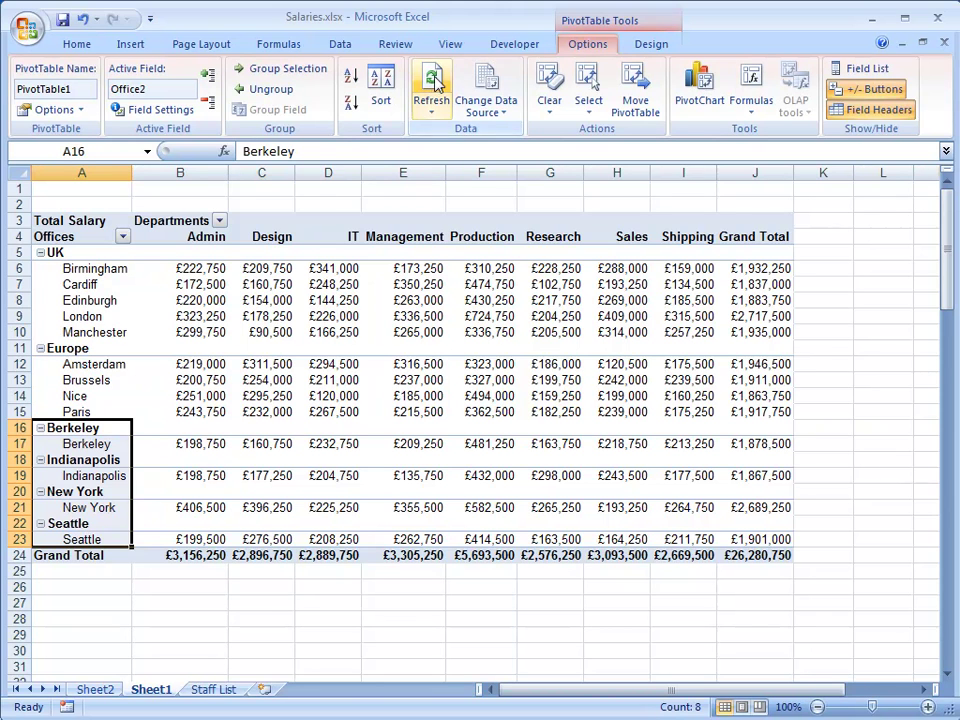
pyautogui.click(270, 69)
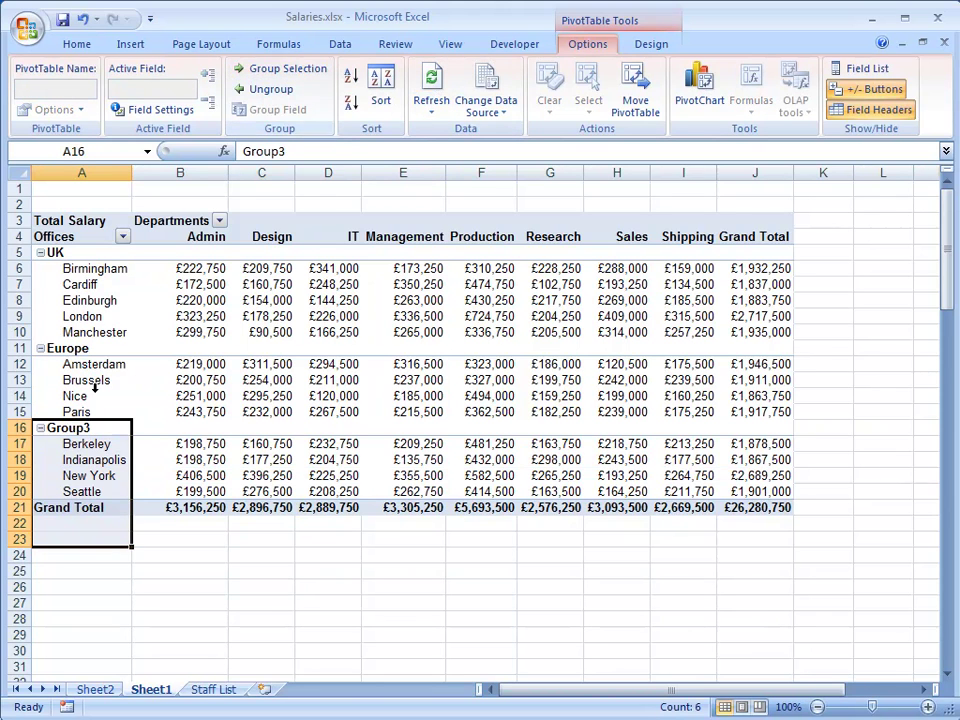
pyautogui.click(90, 428)
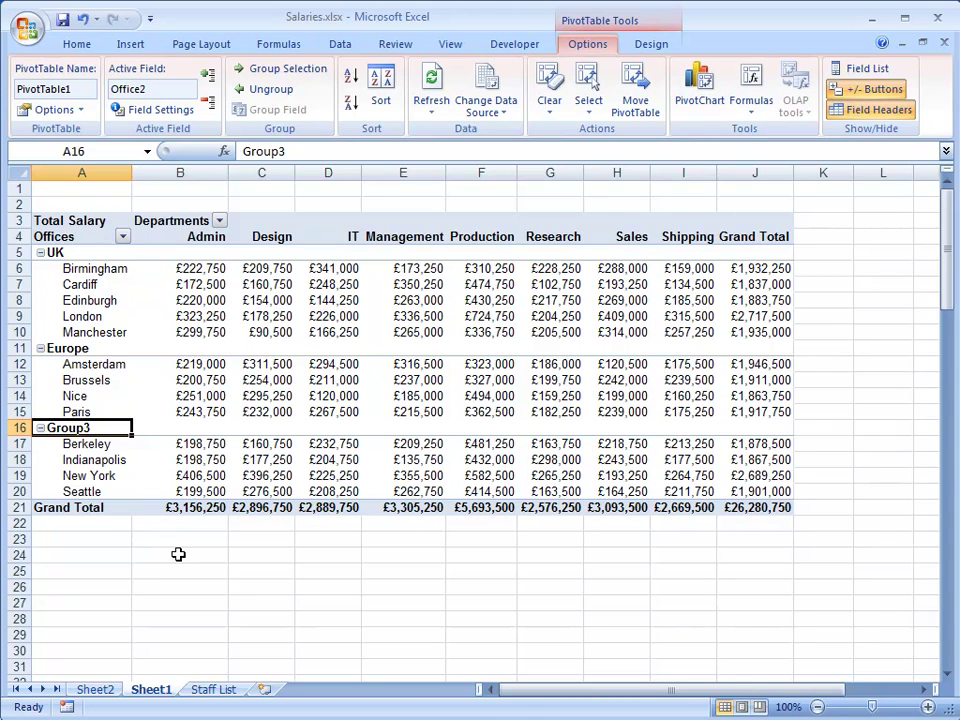
pyautogui.write('USA')
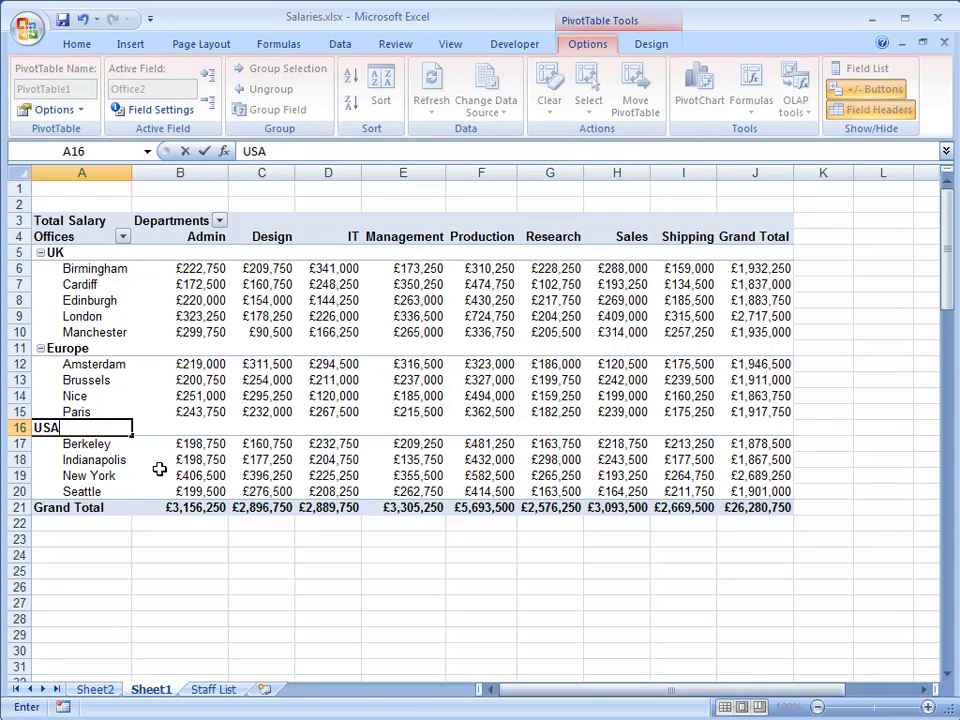
pyautogui.press('Return')
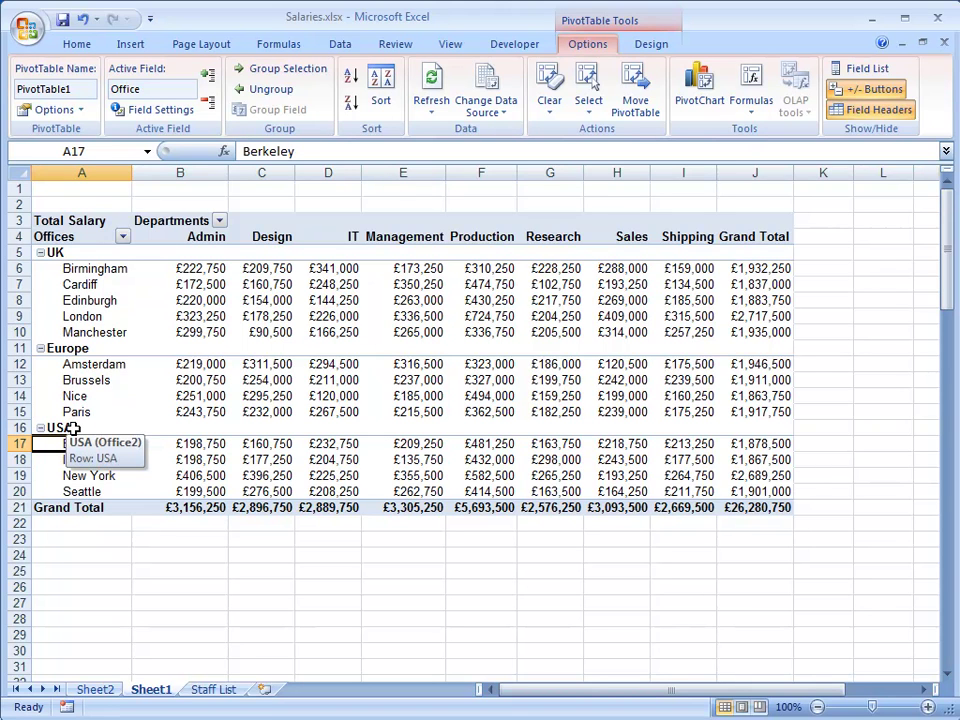
# - Collapse the UK, Europe and USA groups so only their summary rows are displayed
pyautogui.click(41, 253)
pyautogui.click(40, 269)
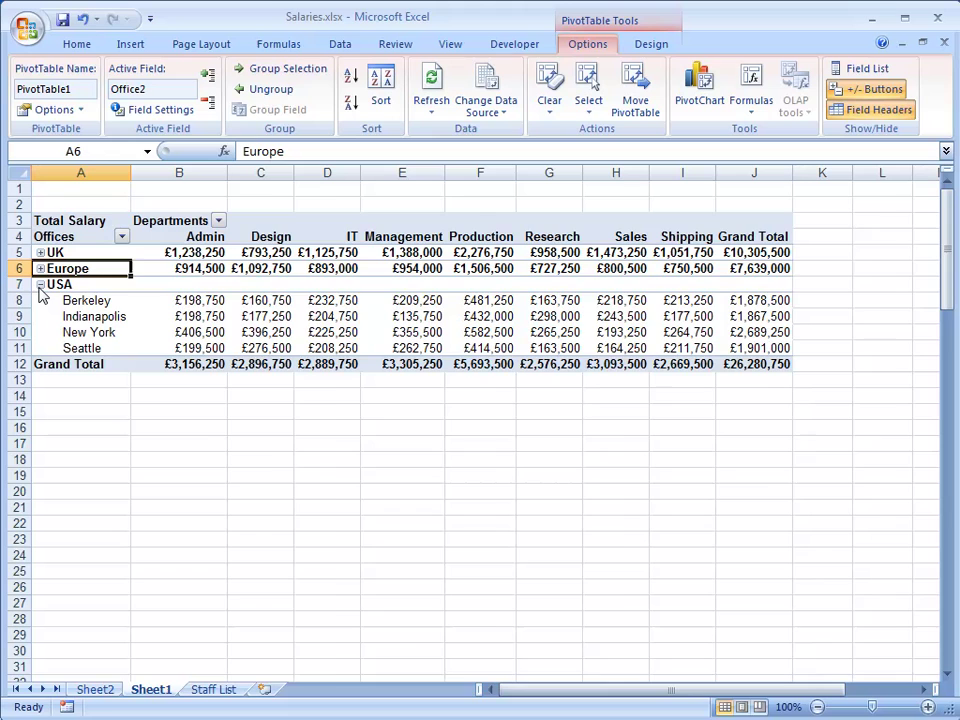
pyautogui.click(40, 285)
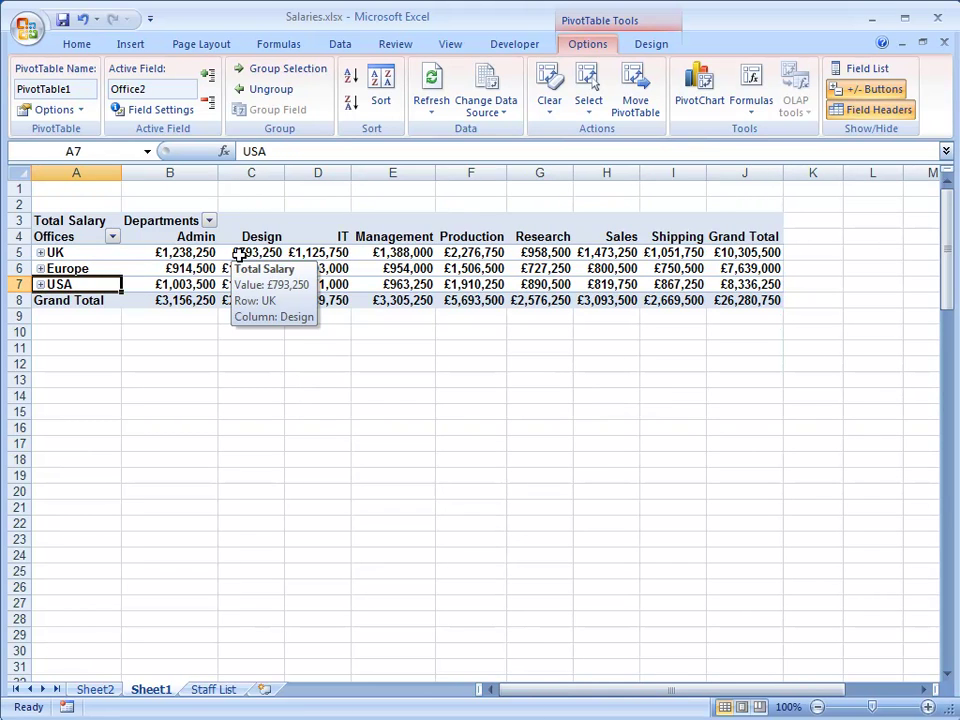
# - Expand the UK, Europe and USA groups in the PivotTable to display their individual offices
pyautogui.moveTo(193, 287)
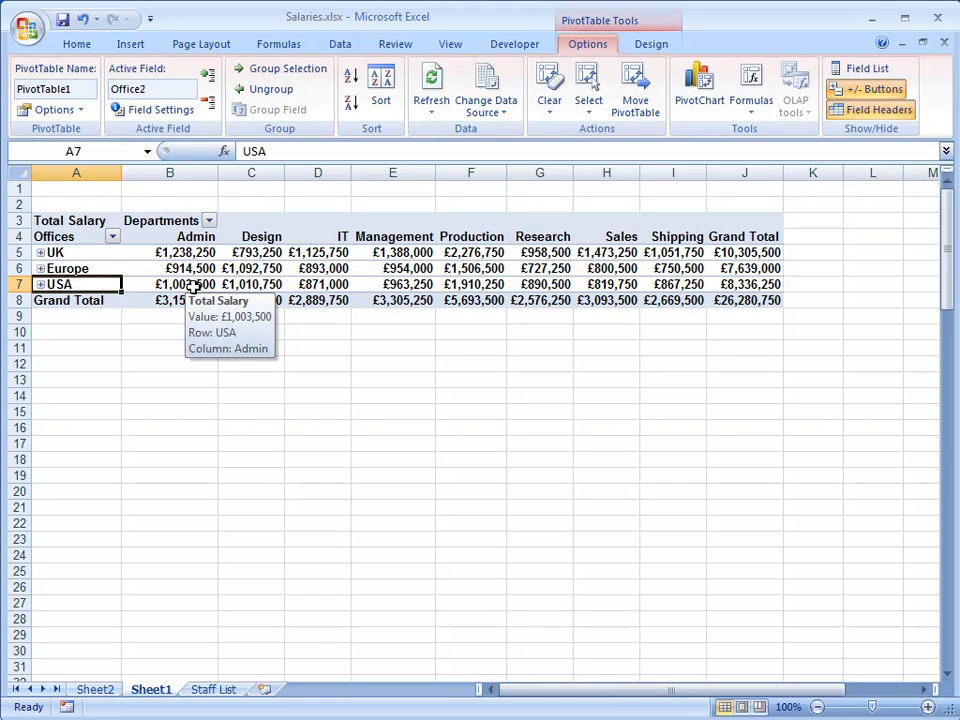
pyautogui.moveTo(232, 271)
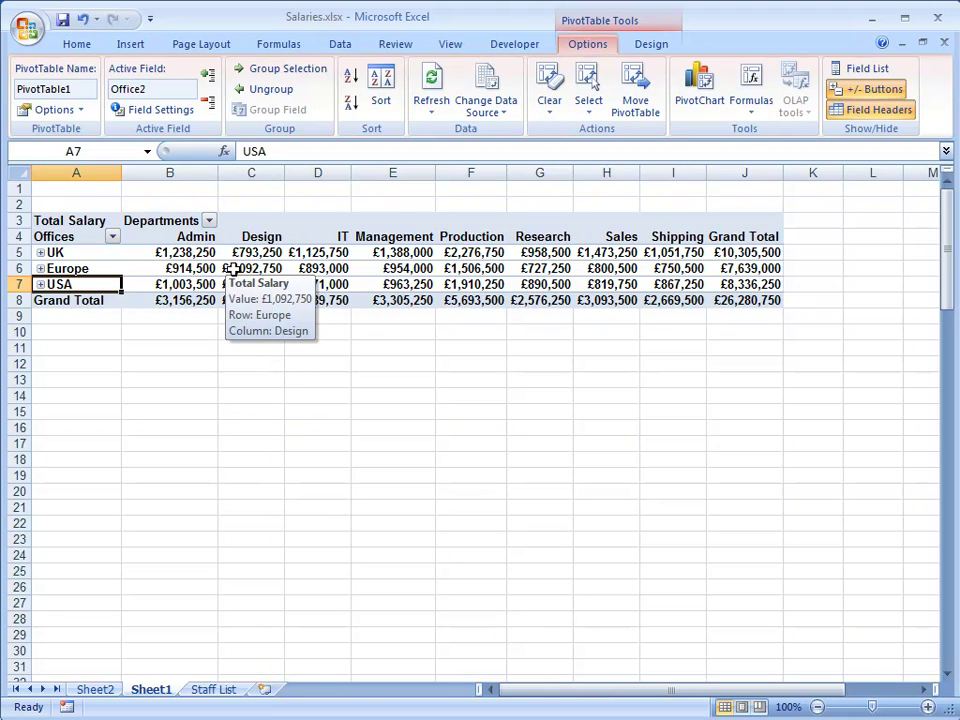
pyautogui.moveTo(319, 255)
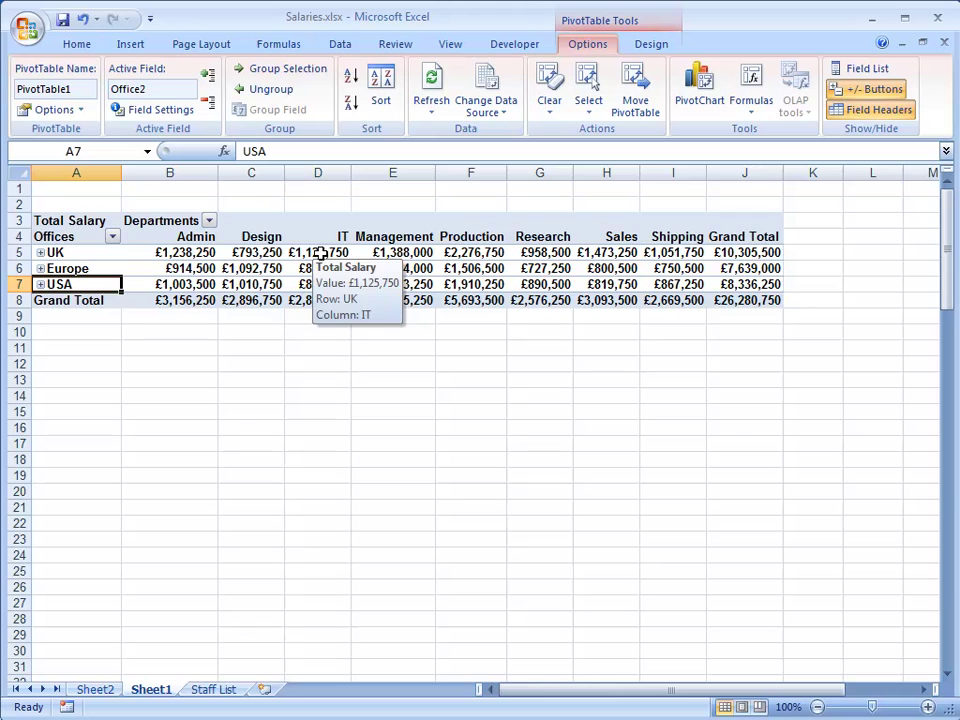
pyautogui.moveTo(185, 255)
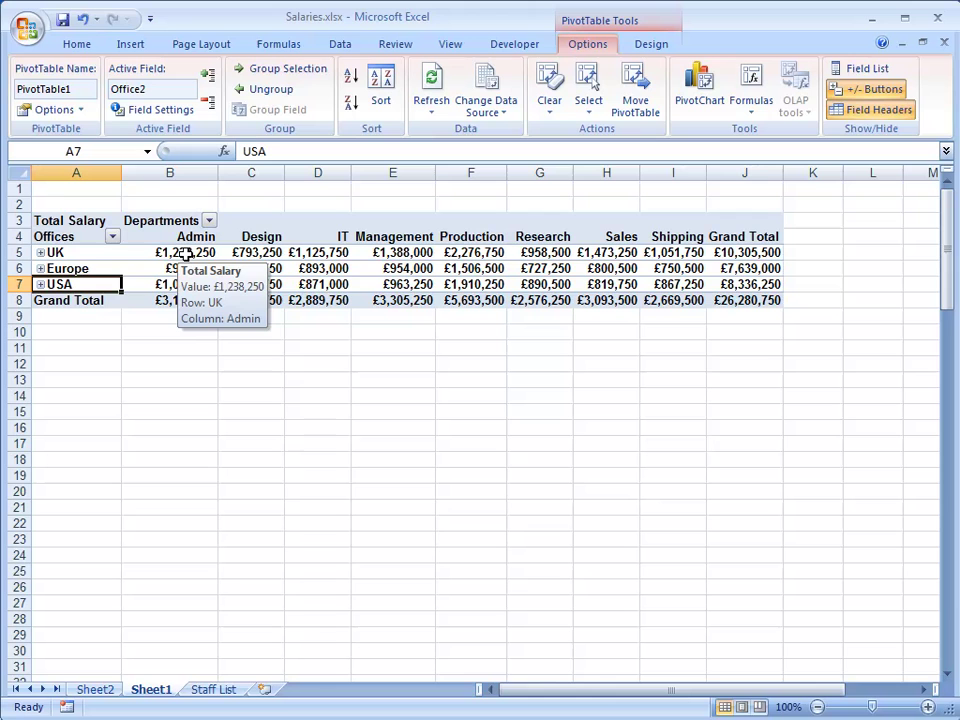
pyautogui.click(40, 252)
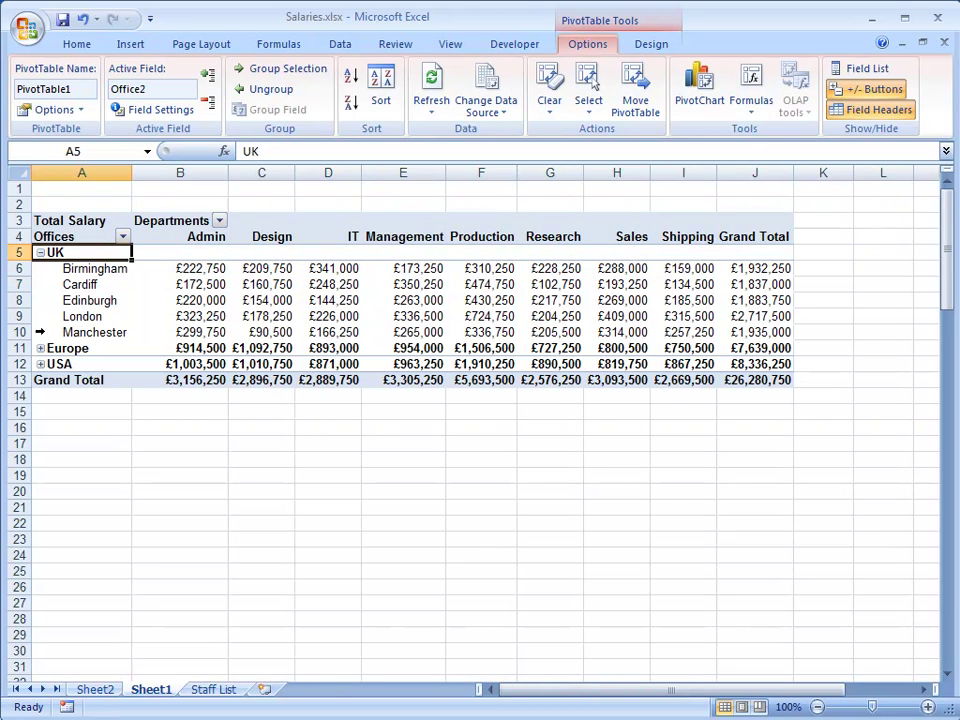
pyautogui.click(40, 348)
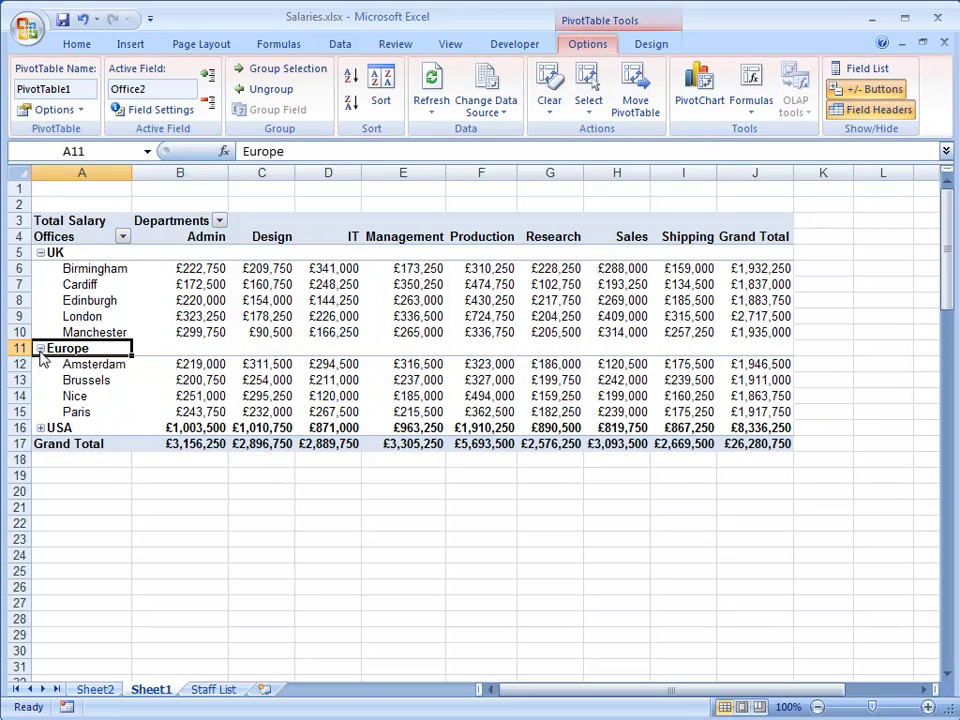
pyautogui.click(40, 428)
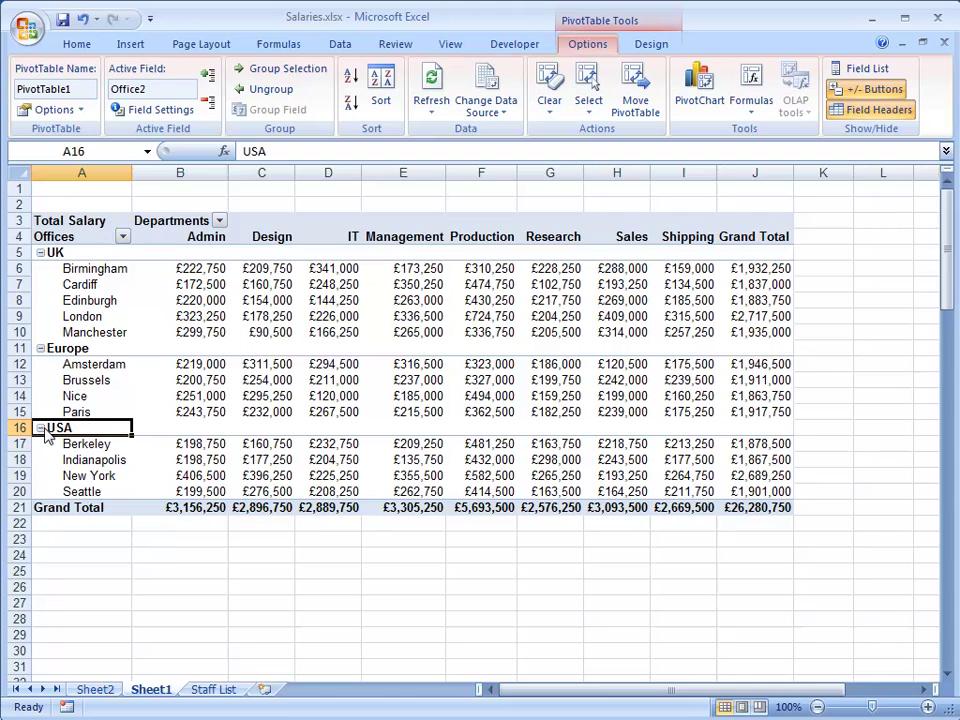
# - Show all PivotTable subtotals at the bottom of each regional group
pyautogui.click(654, 48)
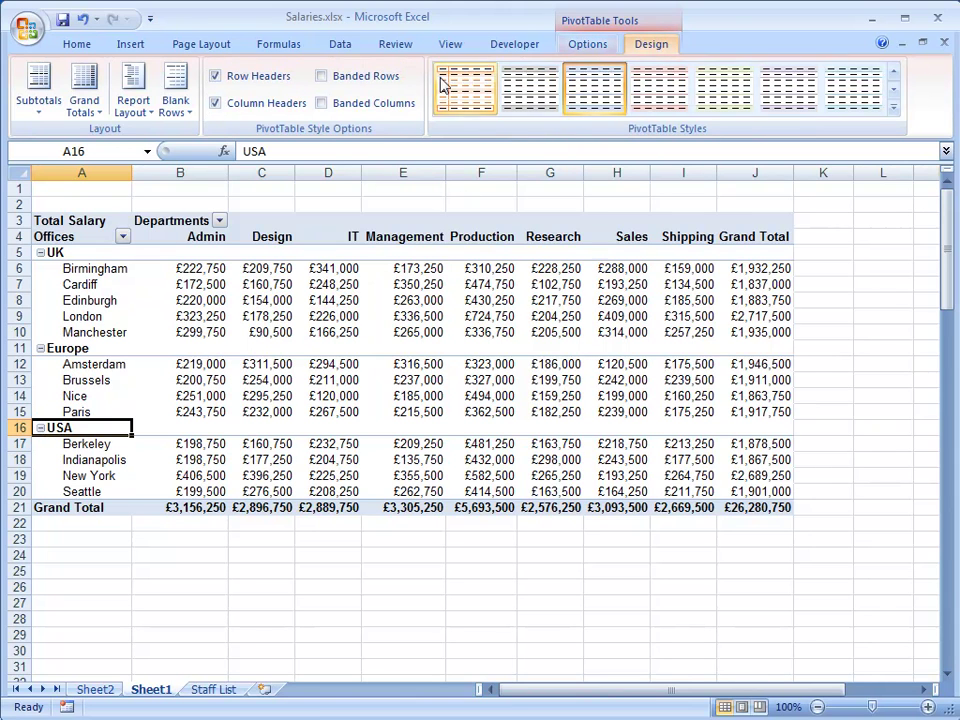
pyautogui.click(39, 117)
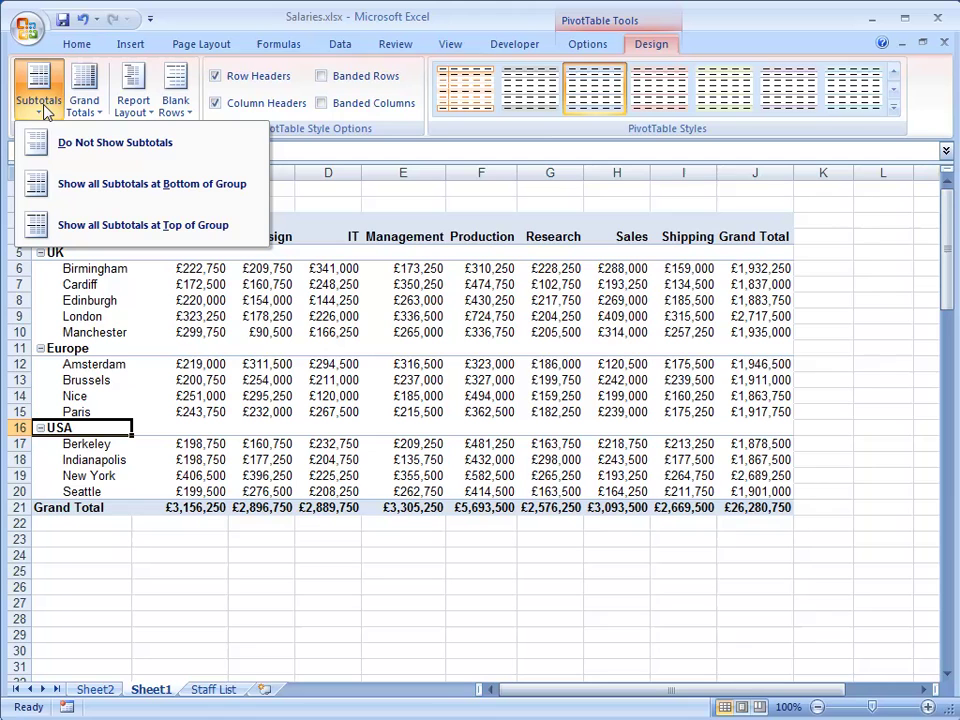
pyautogui.click(190, 194)
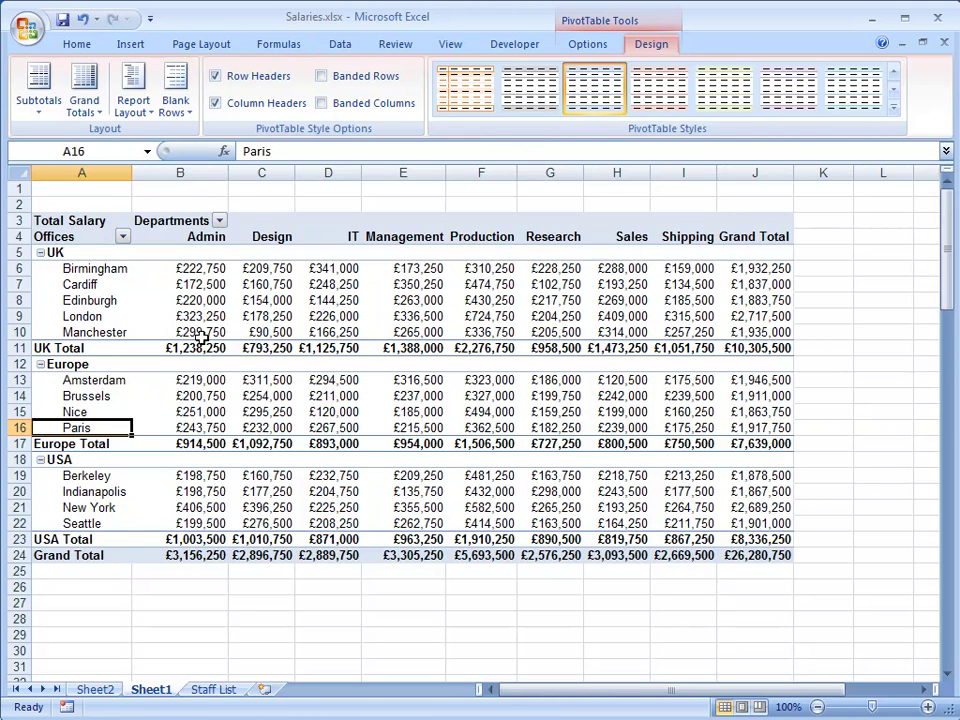
pyautogui.moveTo(202, 334)
pyautogui.moveTo(165, 349)
pyautogui.moveTo(210, 541)
pyautogui.moveTo(486, 389)
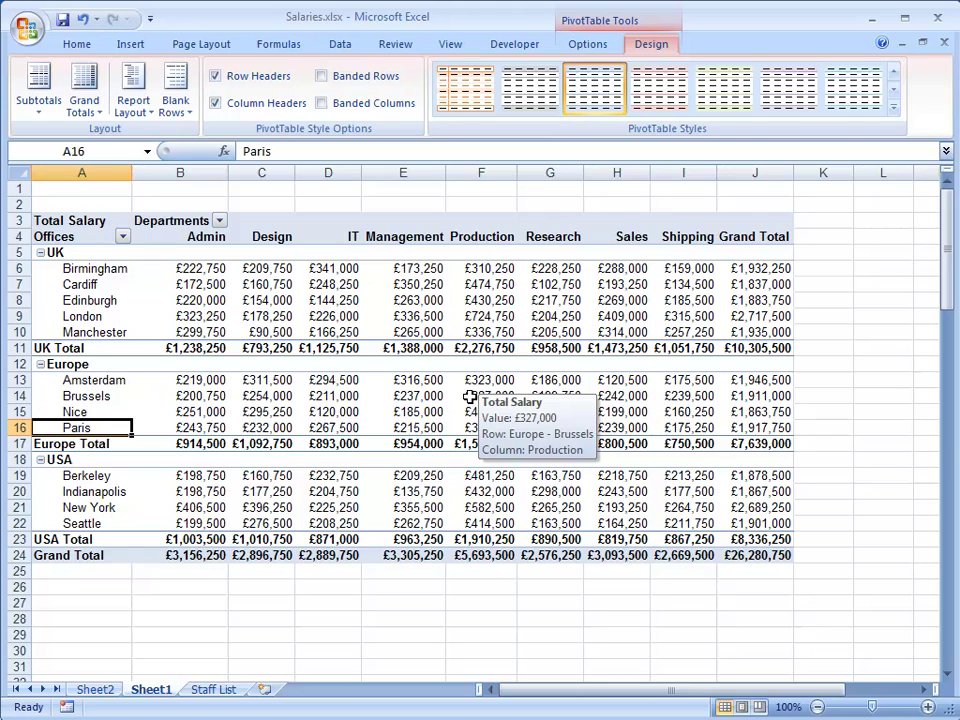
# - Summarize the Total Salary value field by Average and give it the custom name Average Salary
pyautogui.rightClick(429, 400)
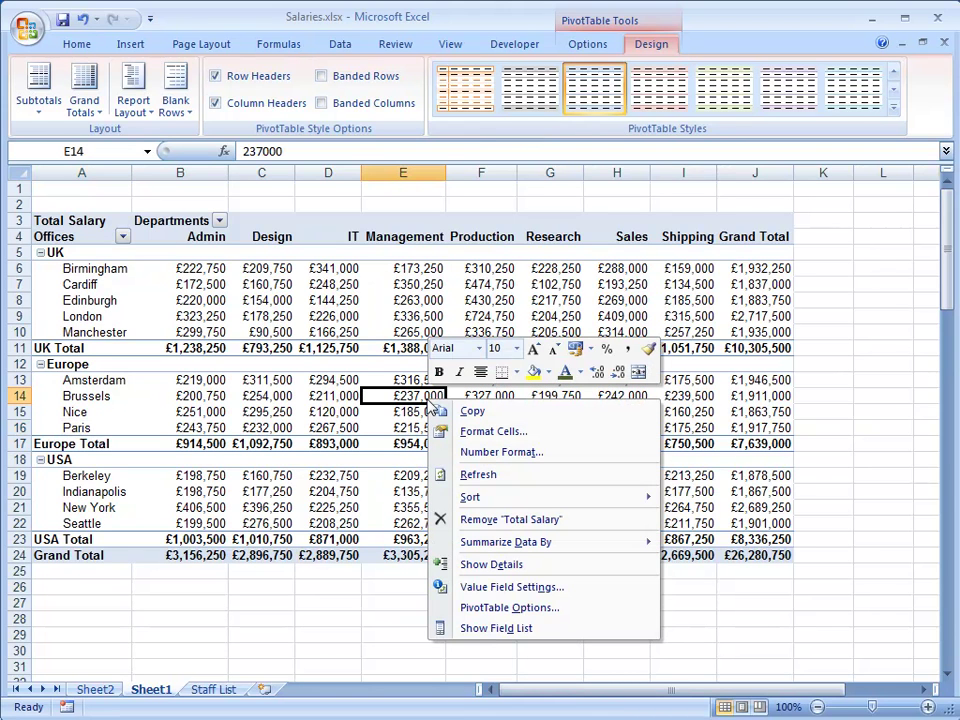
pyautogui.click(568, 596)
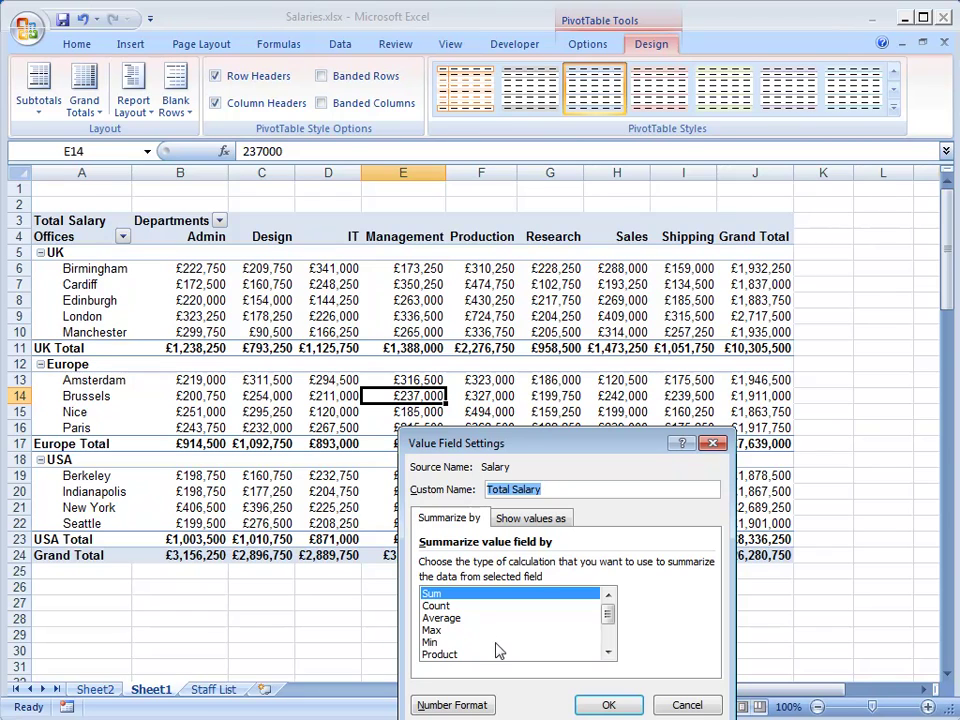
pyautogui.moveTo(609, 626)
pyautogui.mouseDown()
pyautogui.moveTo(610, 647)
pyautogui.moveTo(611, 614)
pyautogui.mouseUp()
pyautogui.click(462, 620)
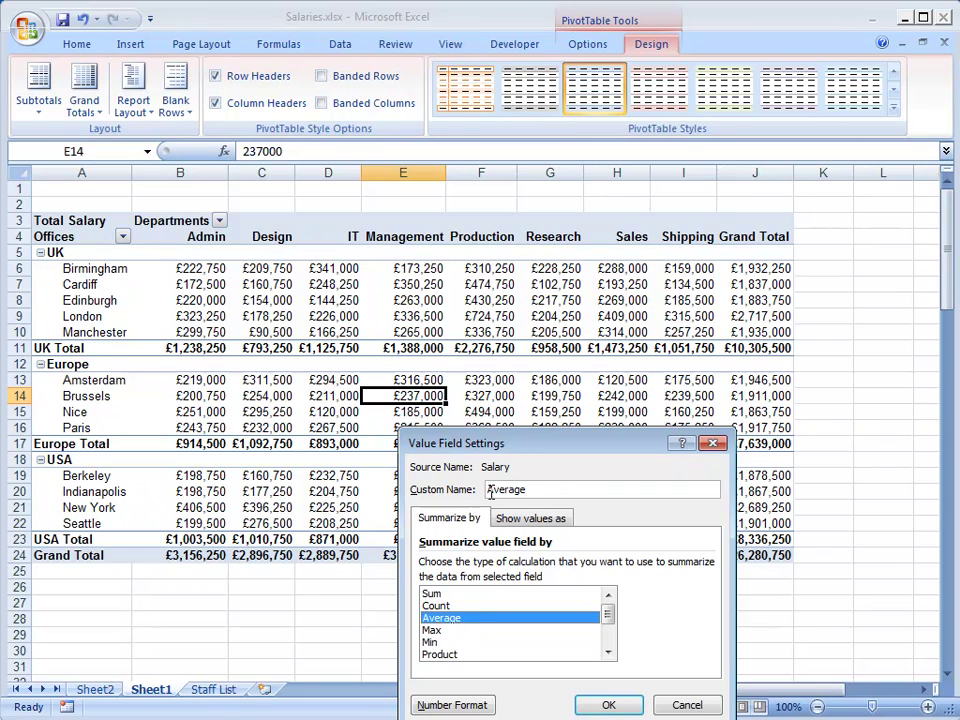
pyautogui.click(543, 488)
pyautogui.write('Salary')
pyautogui.click(608, 704)
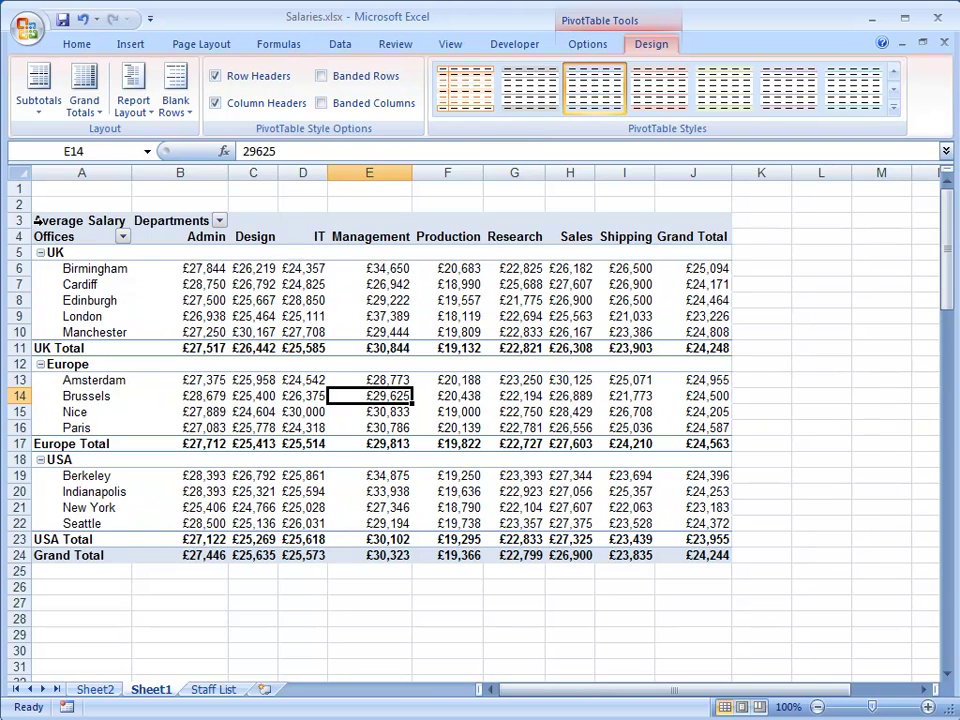
pyautogui.click(110, 222)
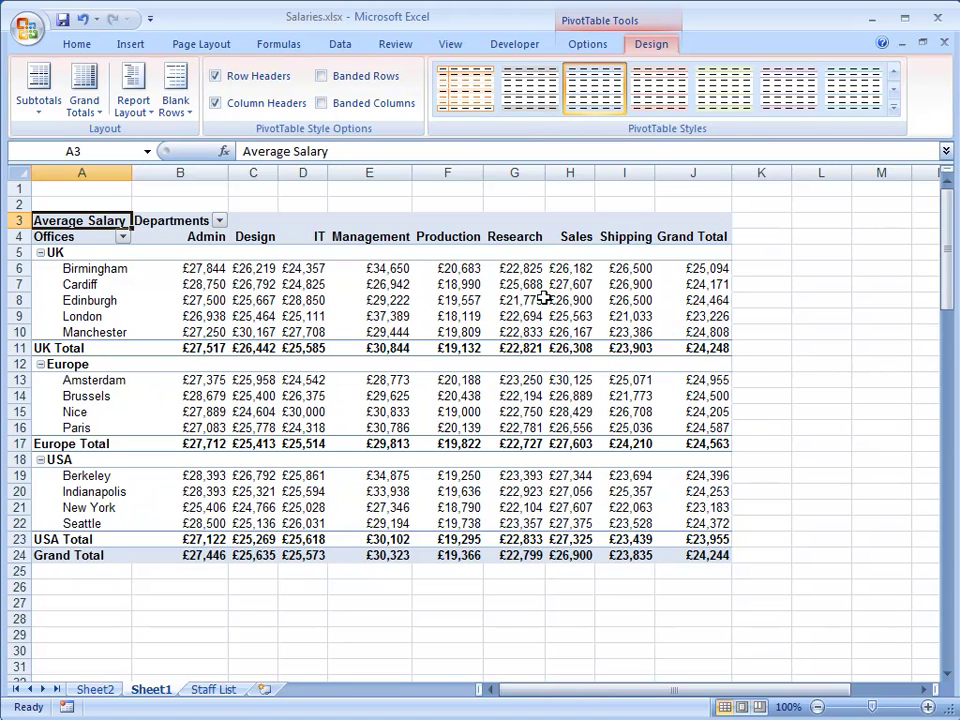
# - Widen columns C through J to one equal width and deselect them
pyautogui.moveTo(455, 297)
pyautogui.moveTo(667, 530)
pyautogui.moveTo(233, 173); pyautogui.dragTo(739, 174)
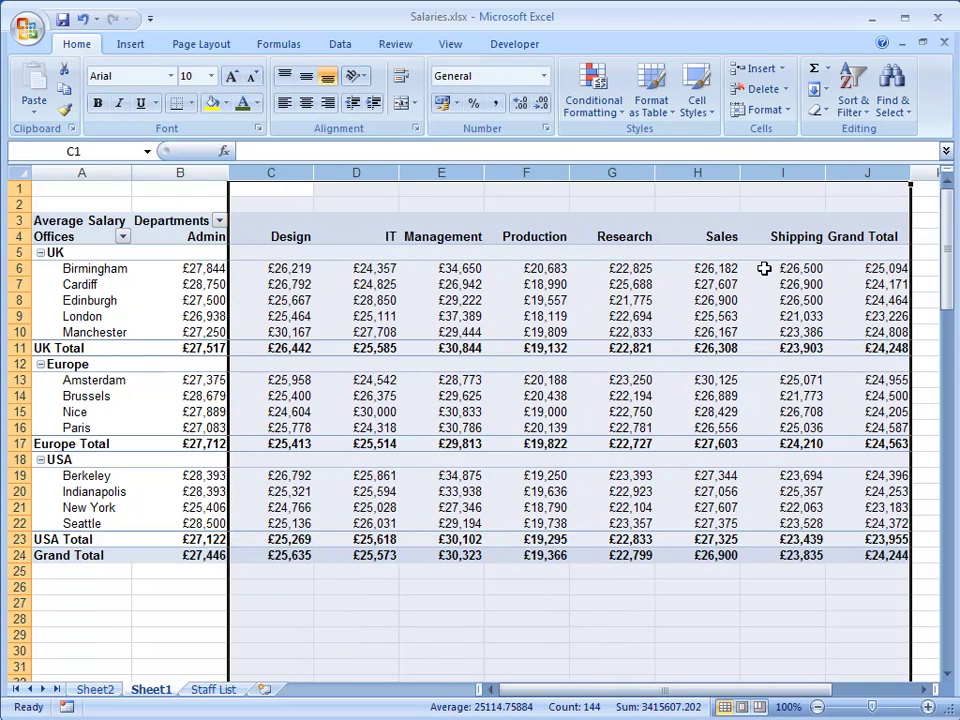
pyautogui.moveTo(678, 509)
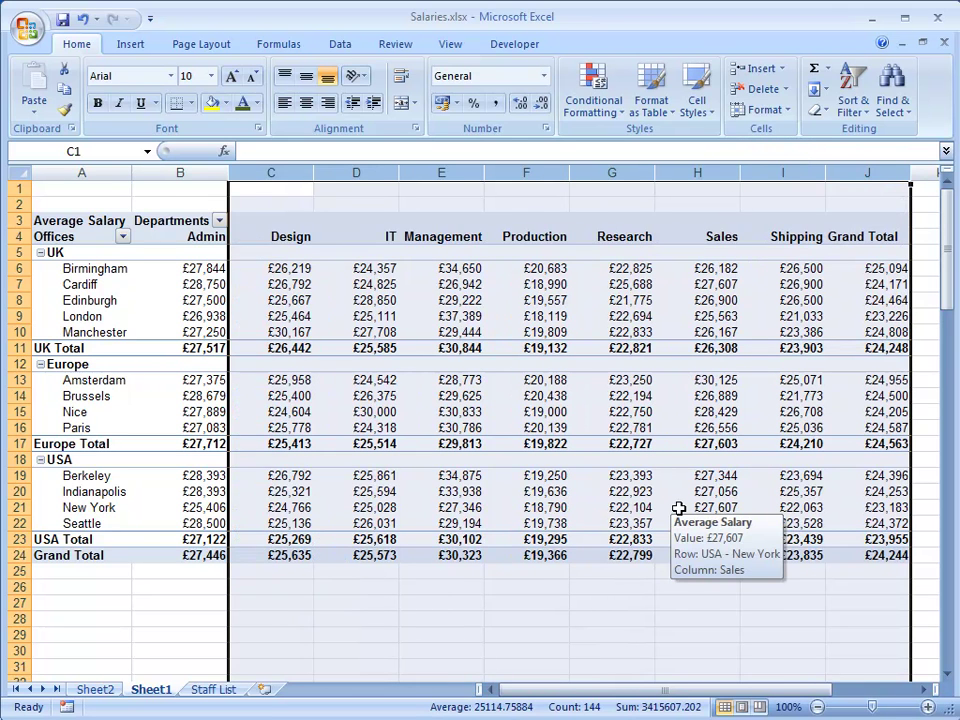
pyautogui.click(456, 412)
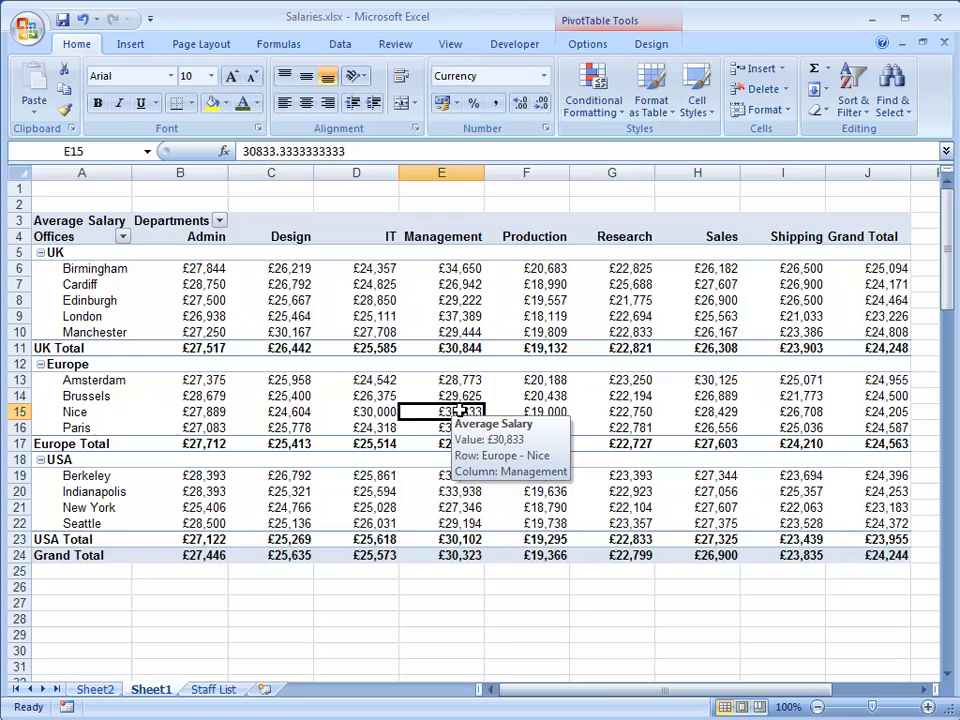